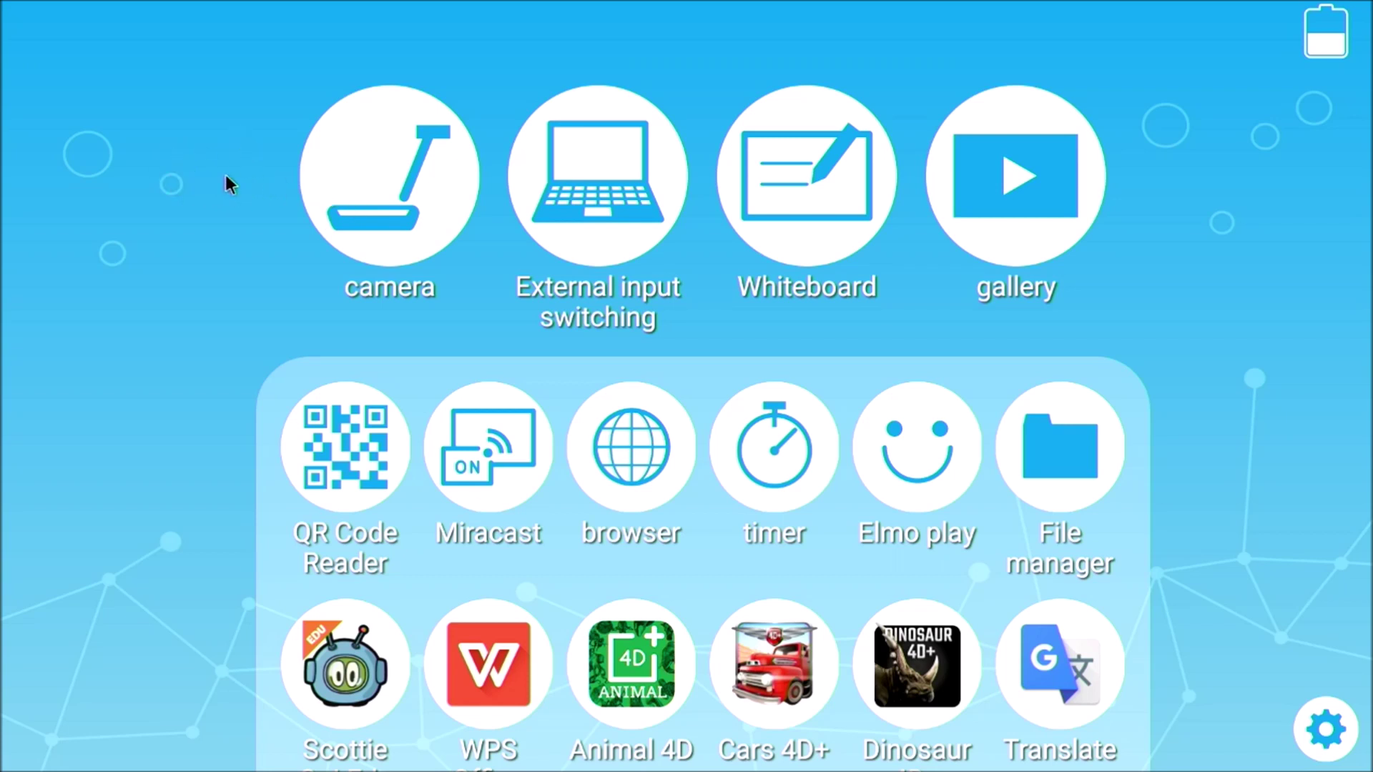
Launch the camera app to show the live view of the printed test page.
click(373, 170)
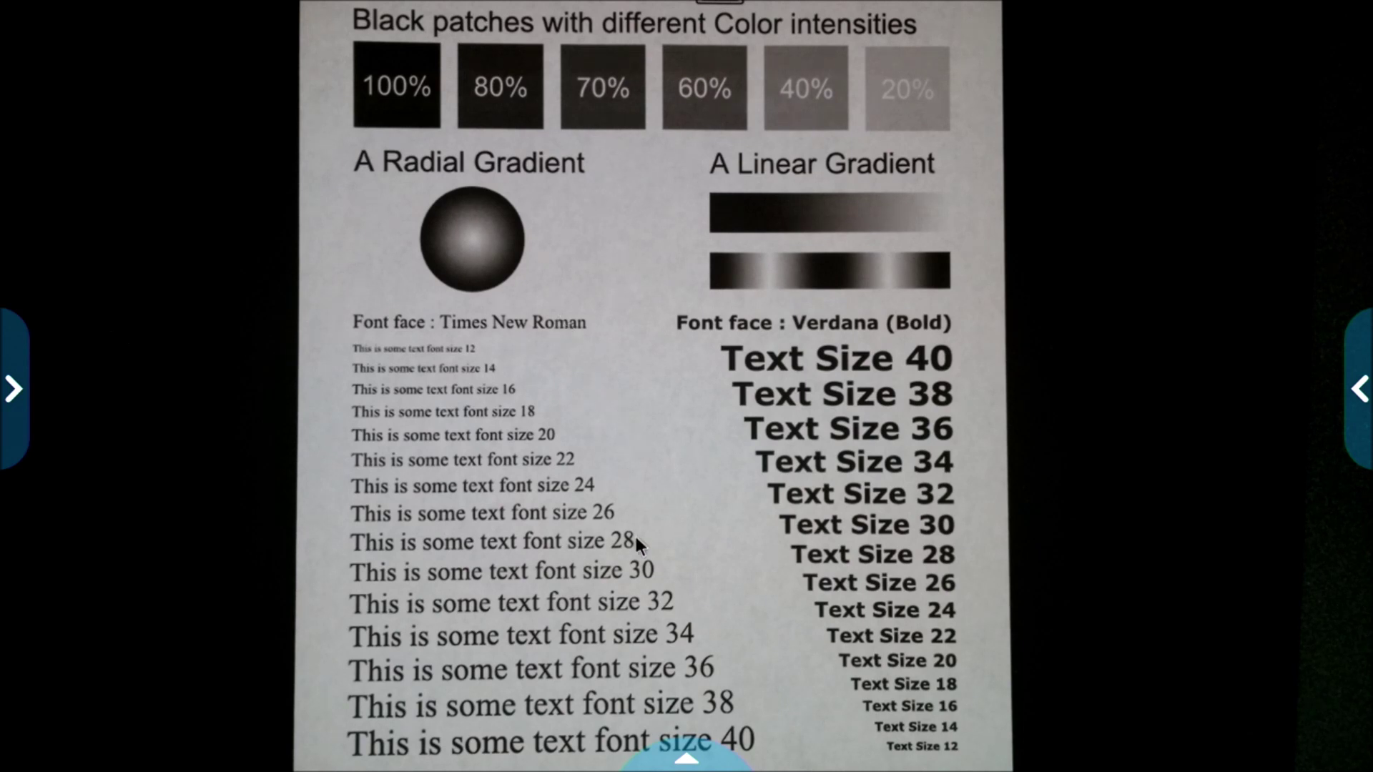
Show the camera toolbars, switch the lamp off and back on, and bring up brightness.
click(689, 763)
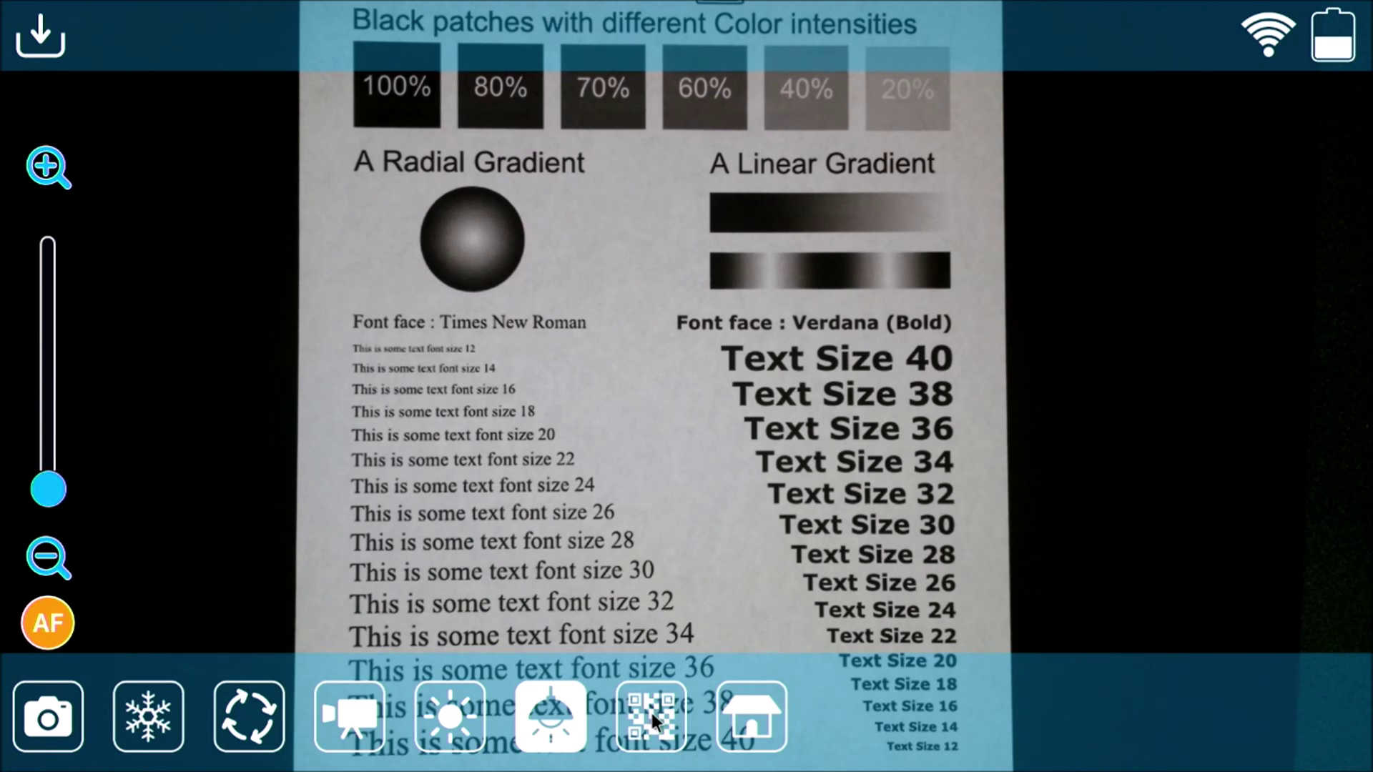
click(546, 714)
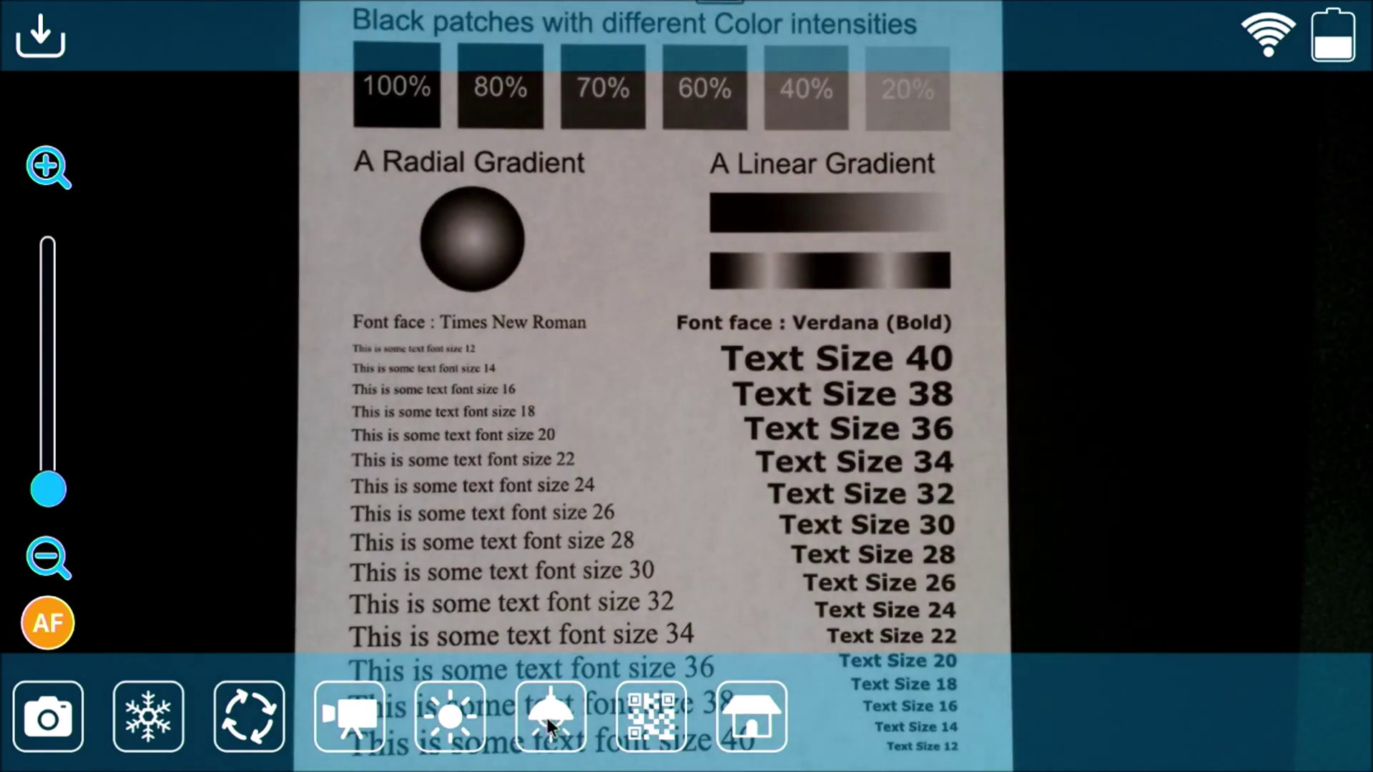
click(547, 726)
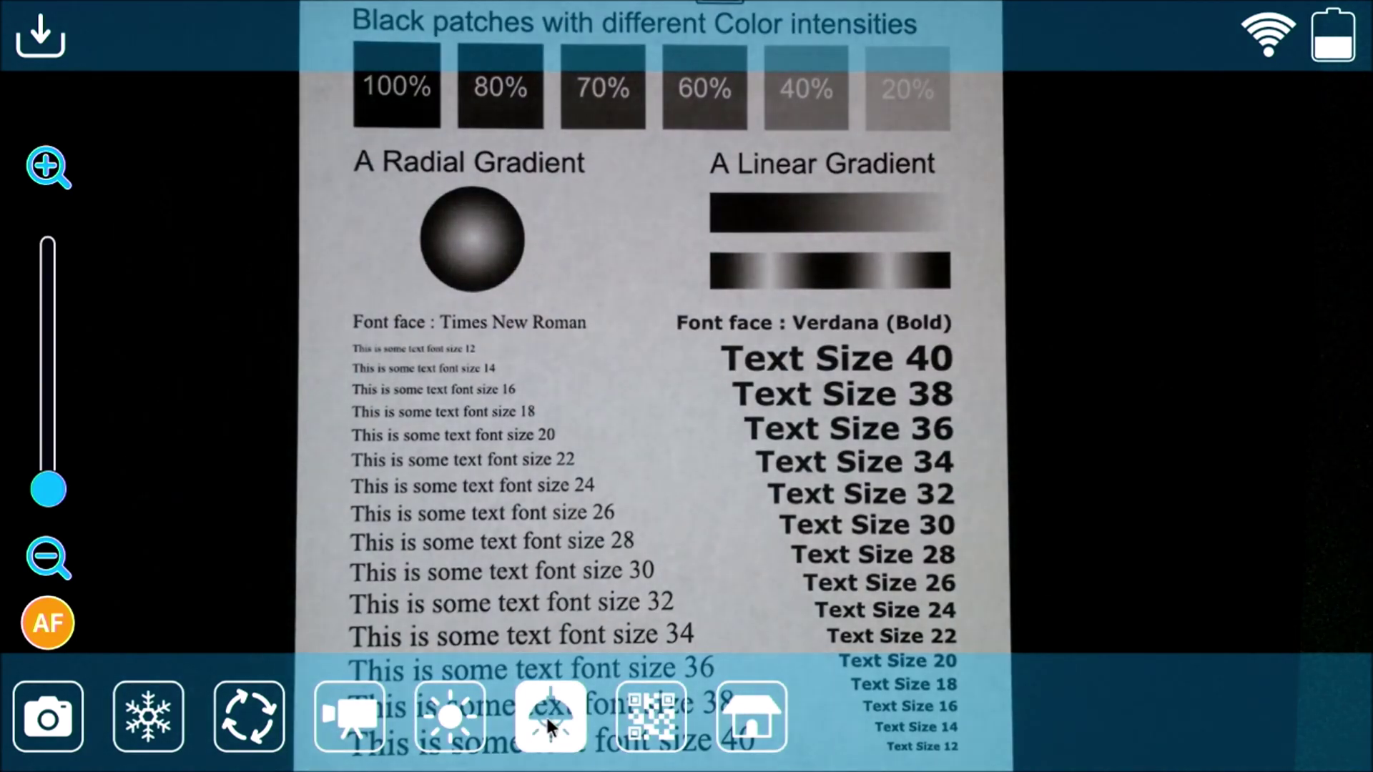
click(451, 714)
click(153, 725)
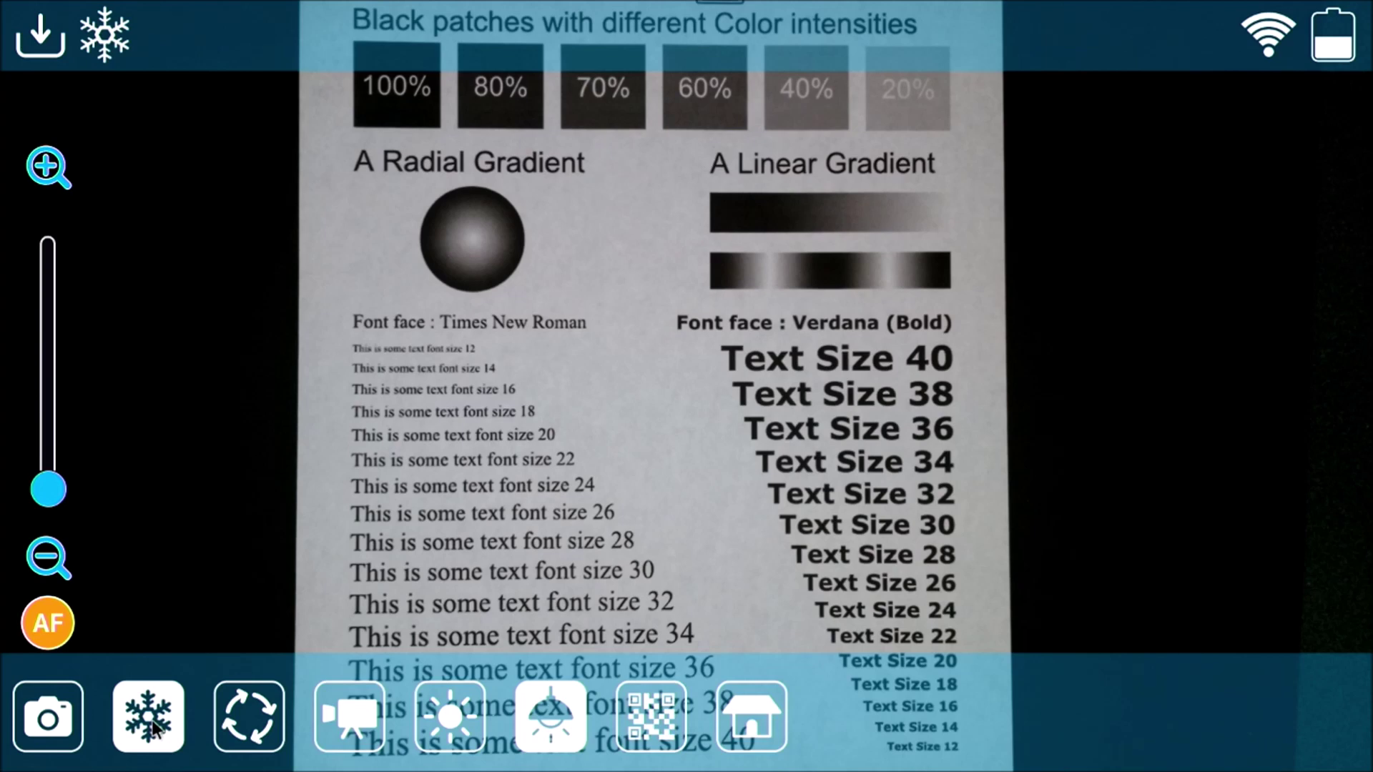
click(151, 720)
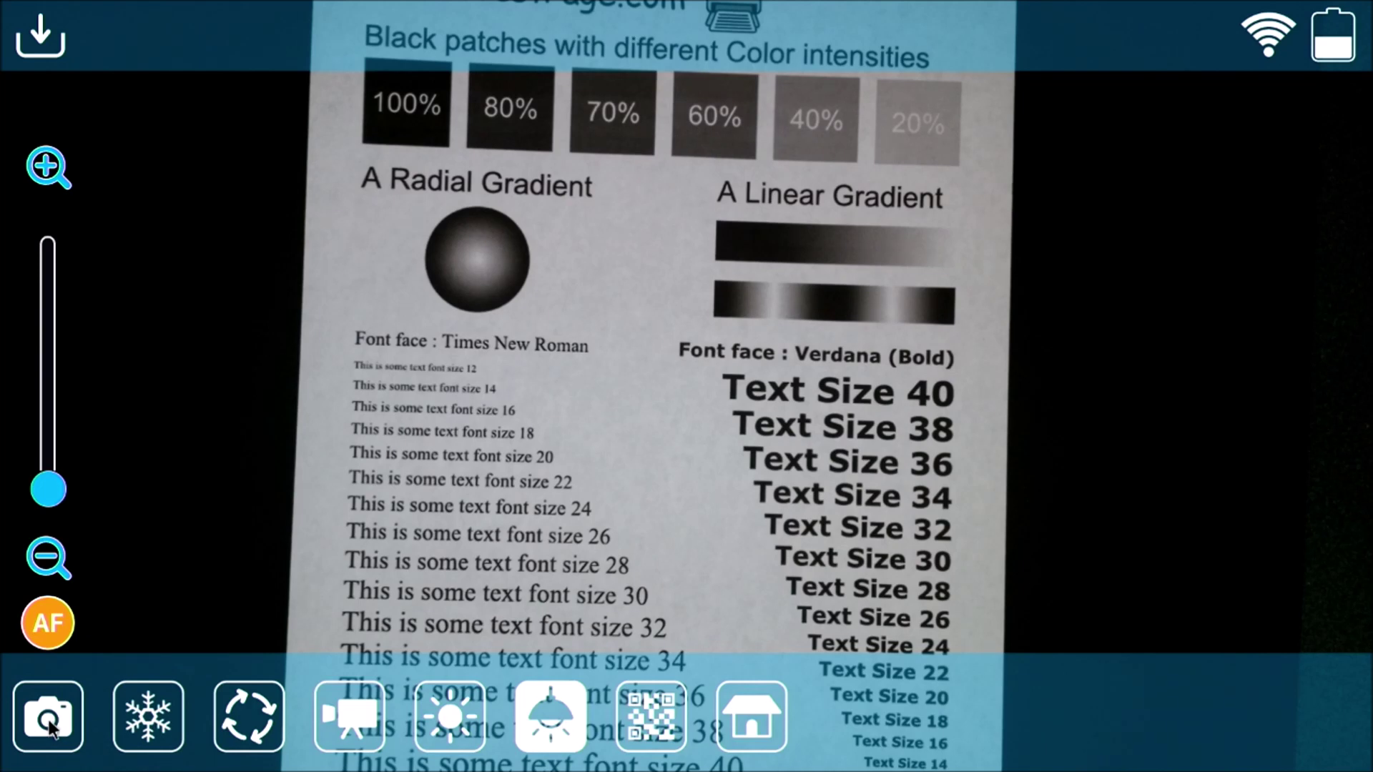
click(55, 634)
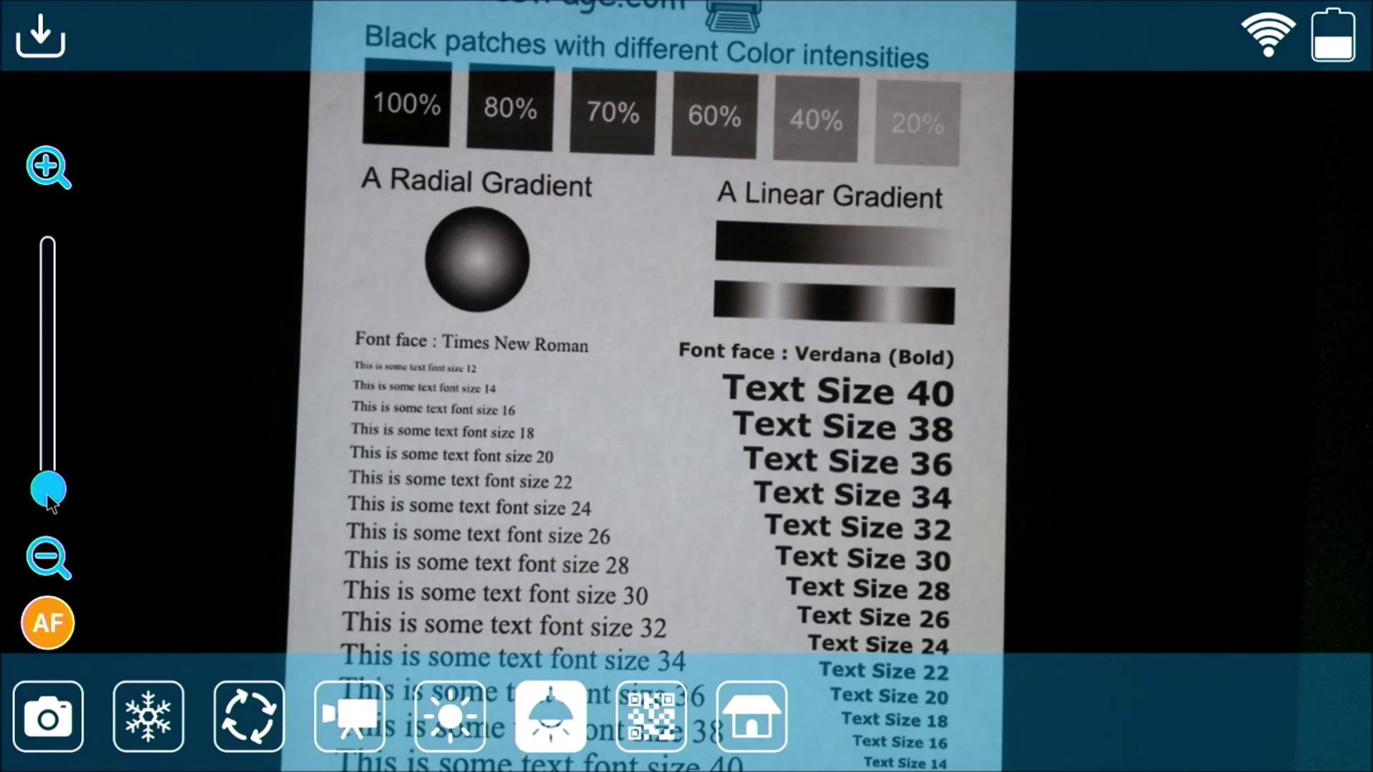
drag(49, 495, 54, 400)
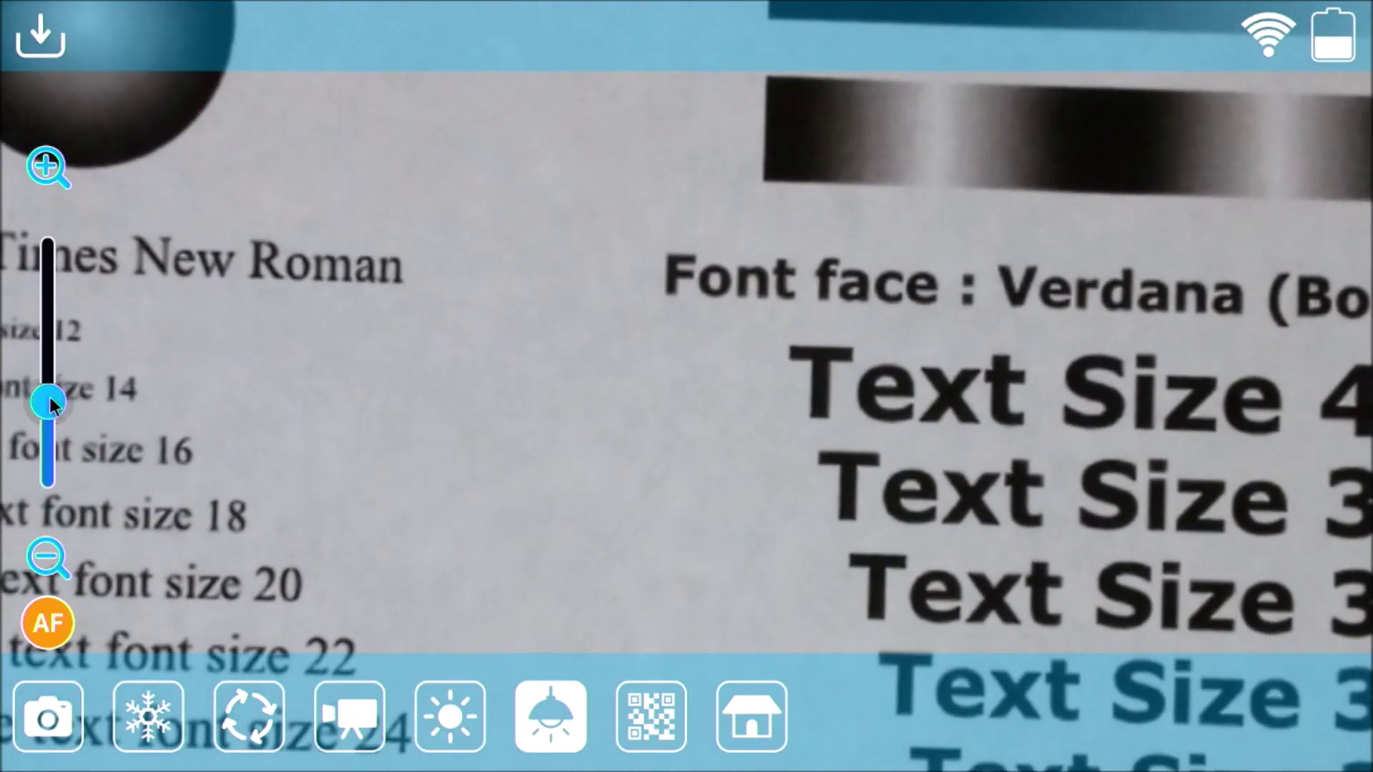
drag(54, 401, 51, 491)
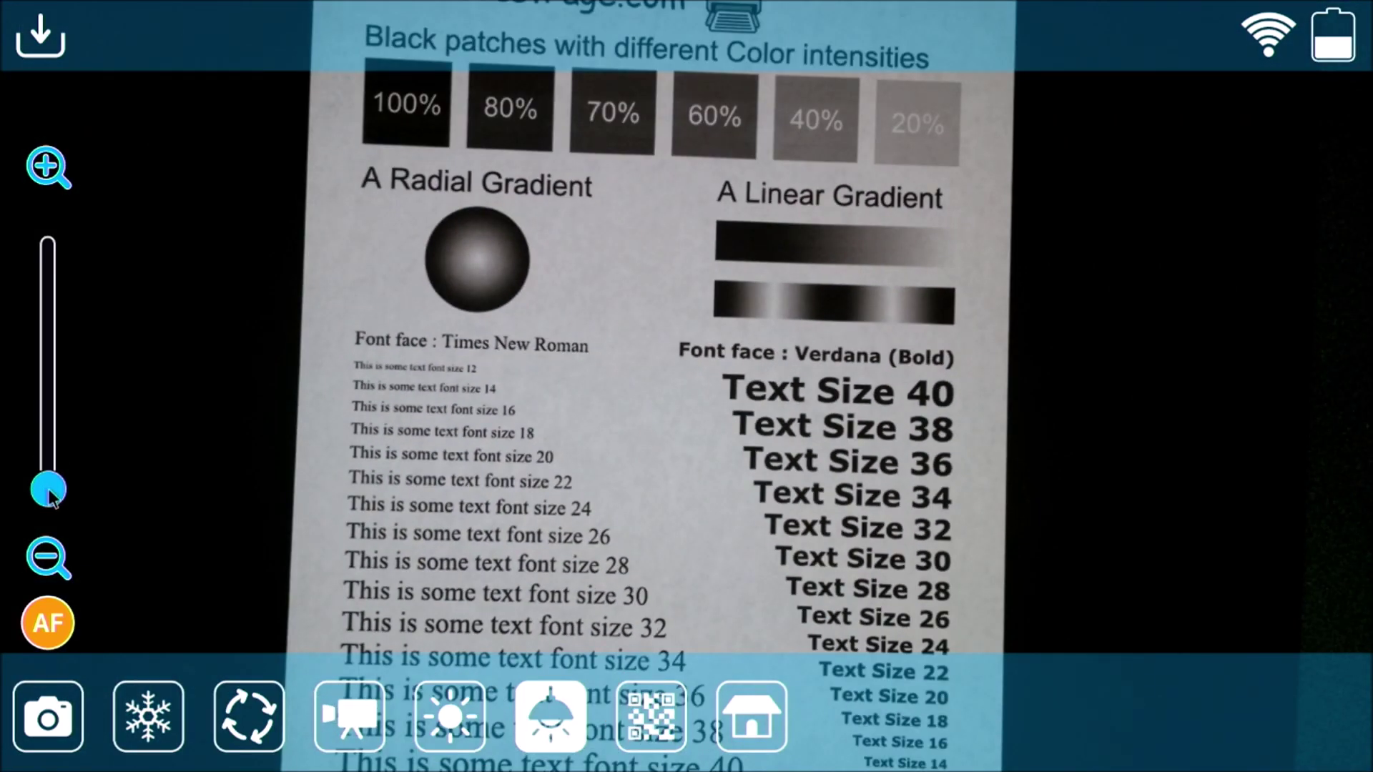
click(406, 551)
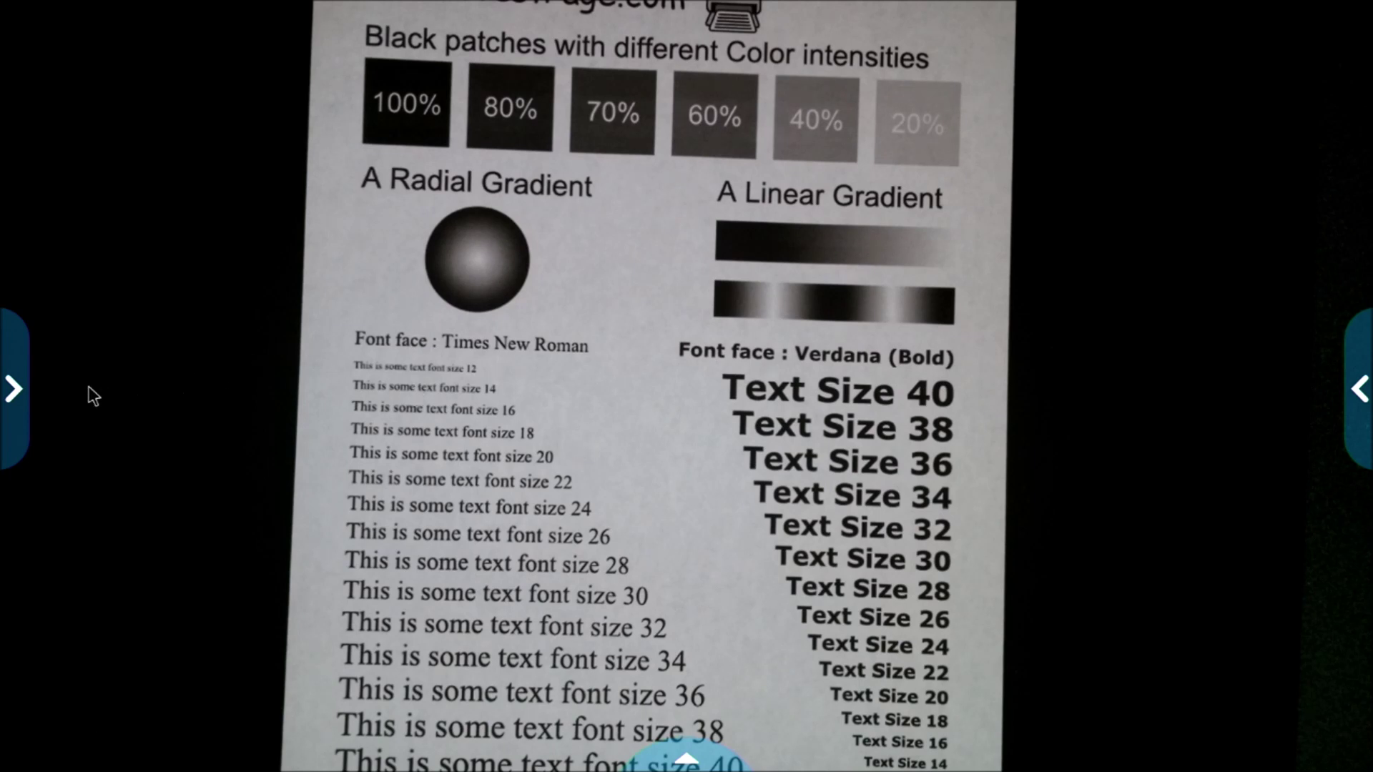
Draw a thick red spiral over the test page with the pen.
click(14, 383)
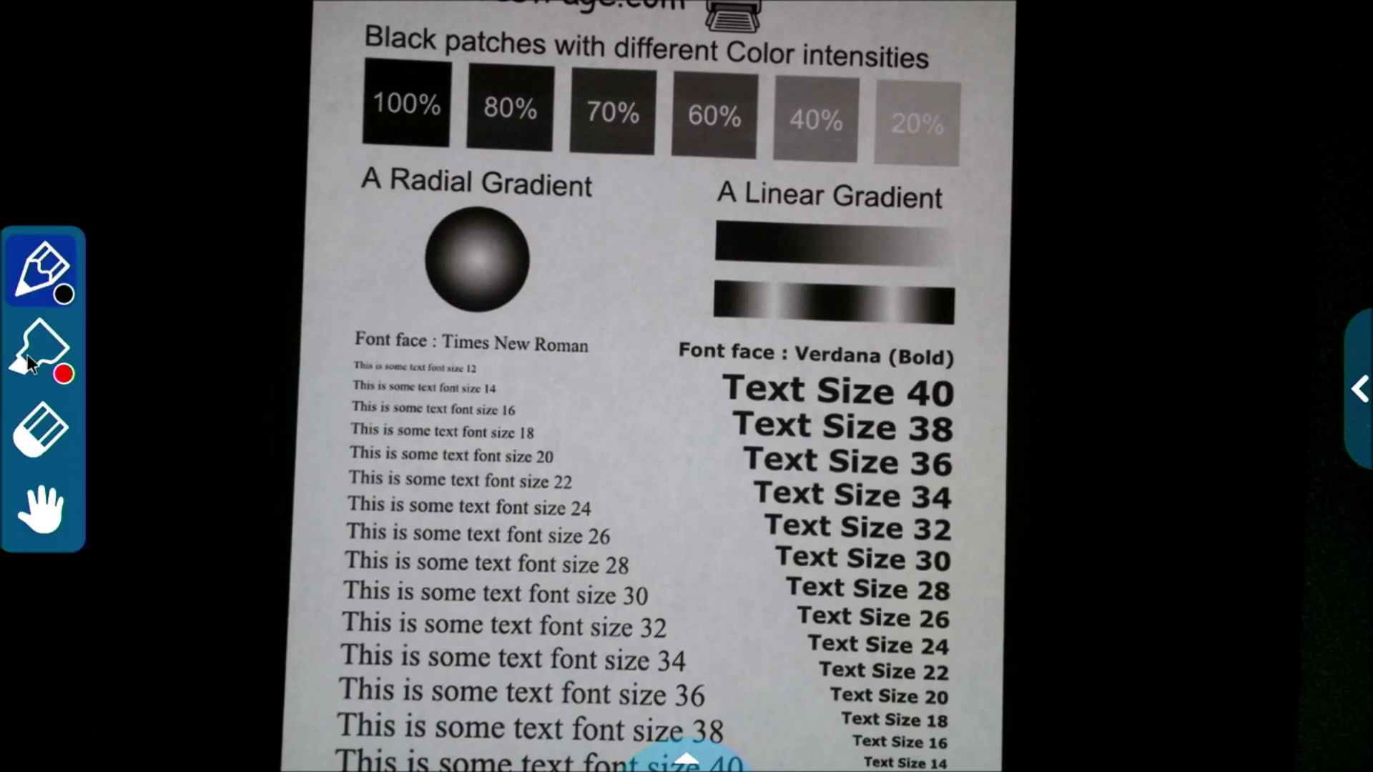
click(48, 290)
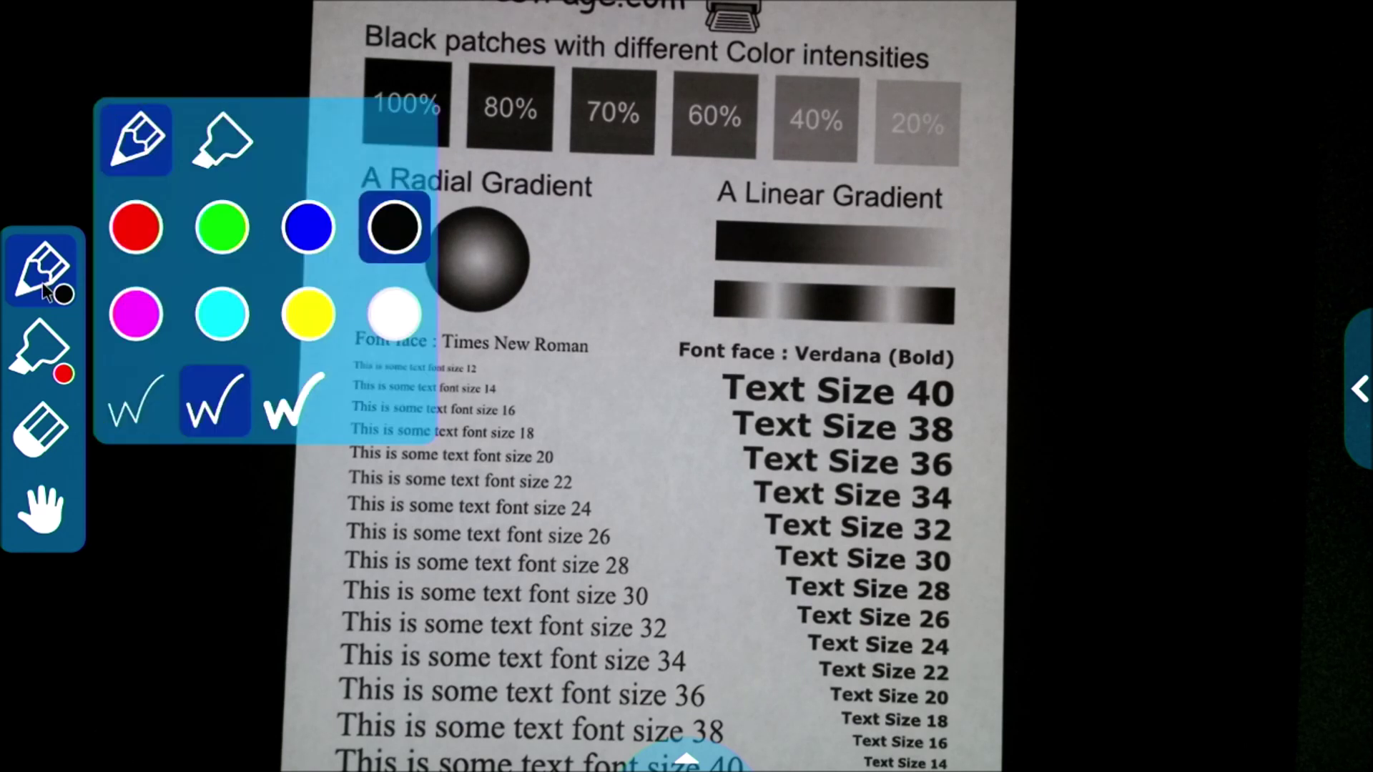
click(144, 237)
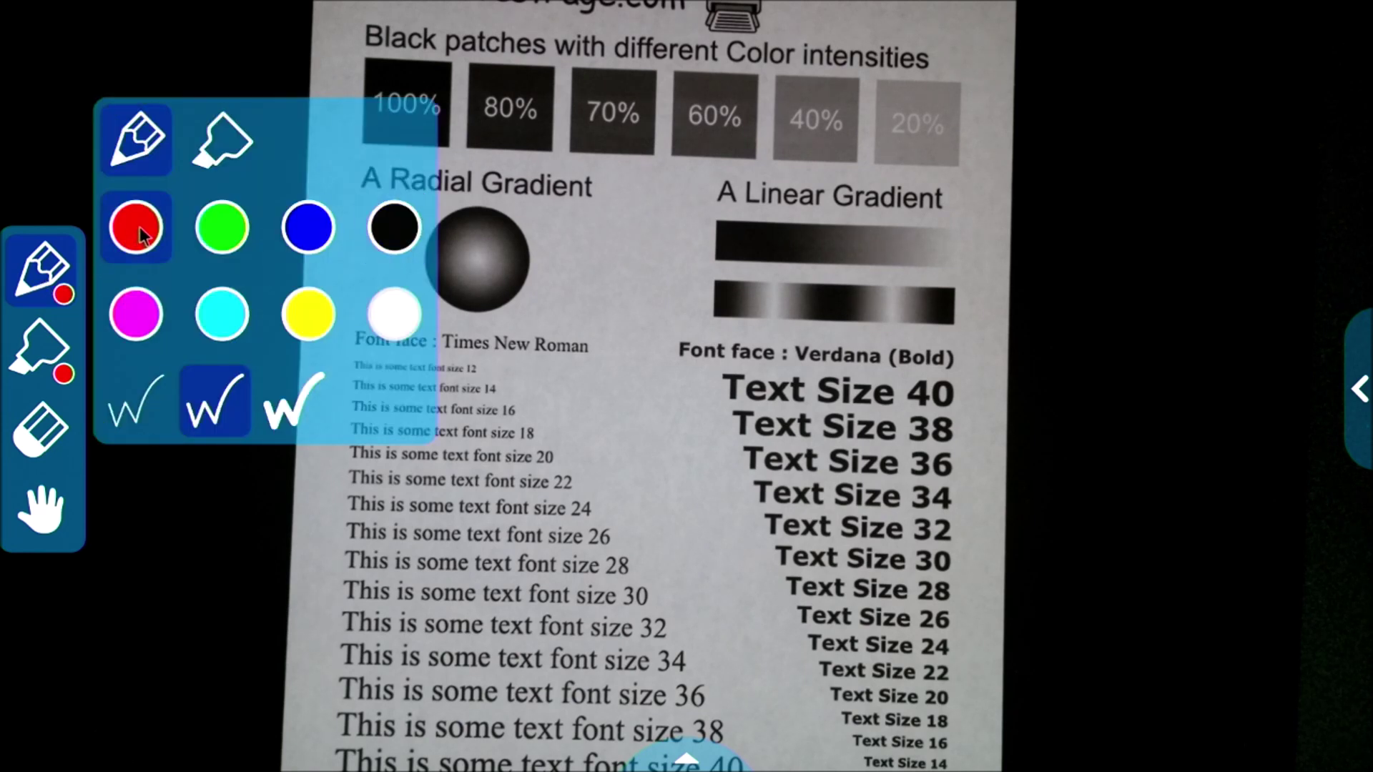
click(288, 393)
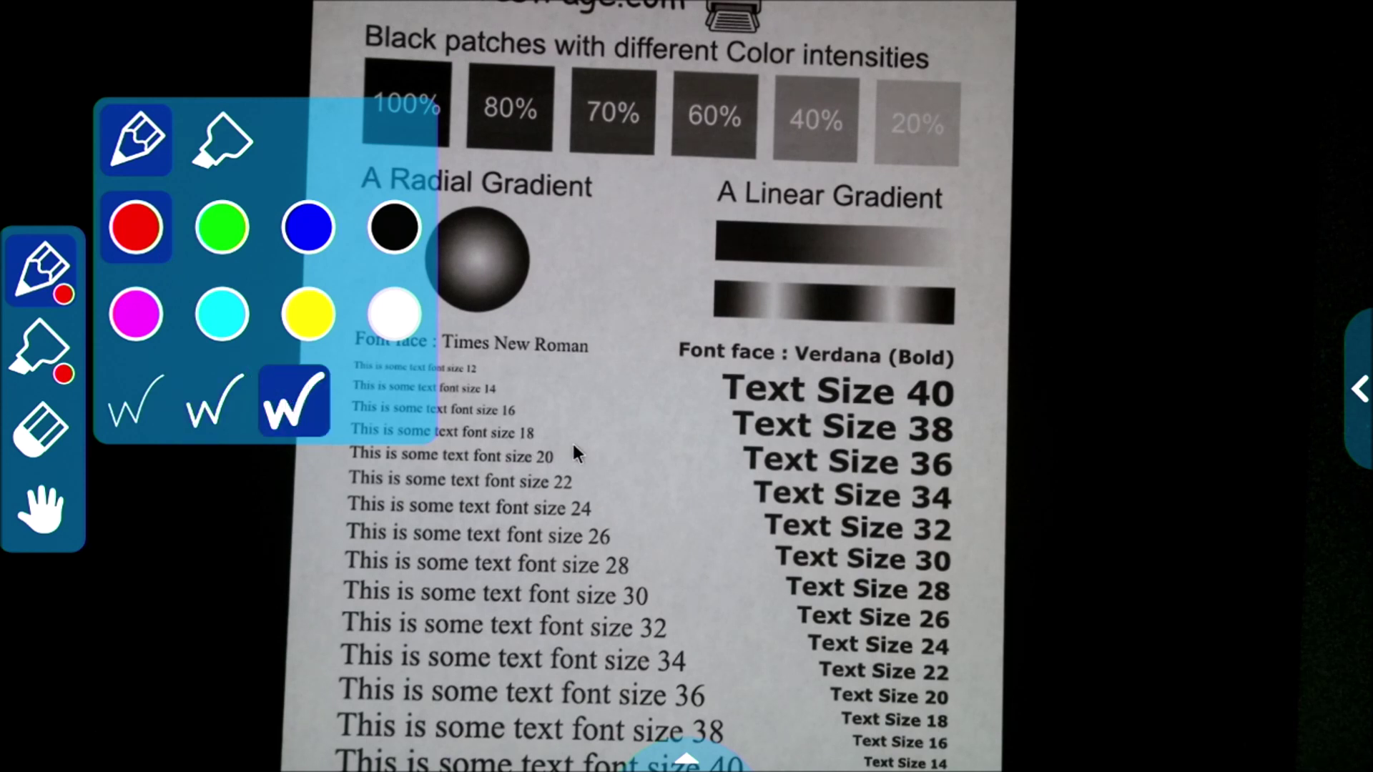
mouse_move(570, 449)
mouse_down()
mouse_move(684, 446)
mouse_move(584, 660)
mouse_up()
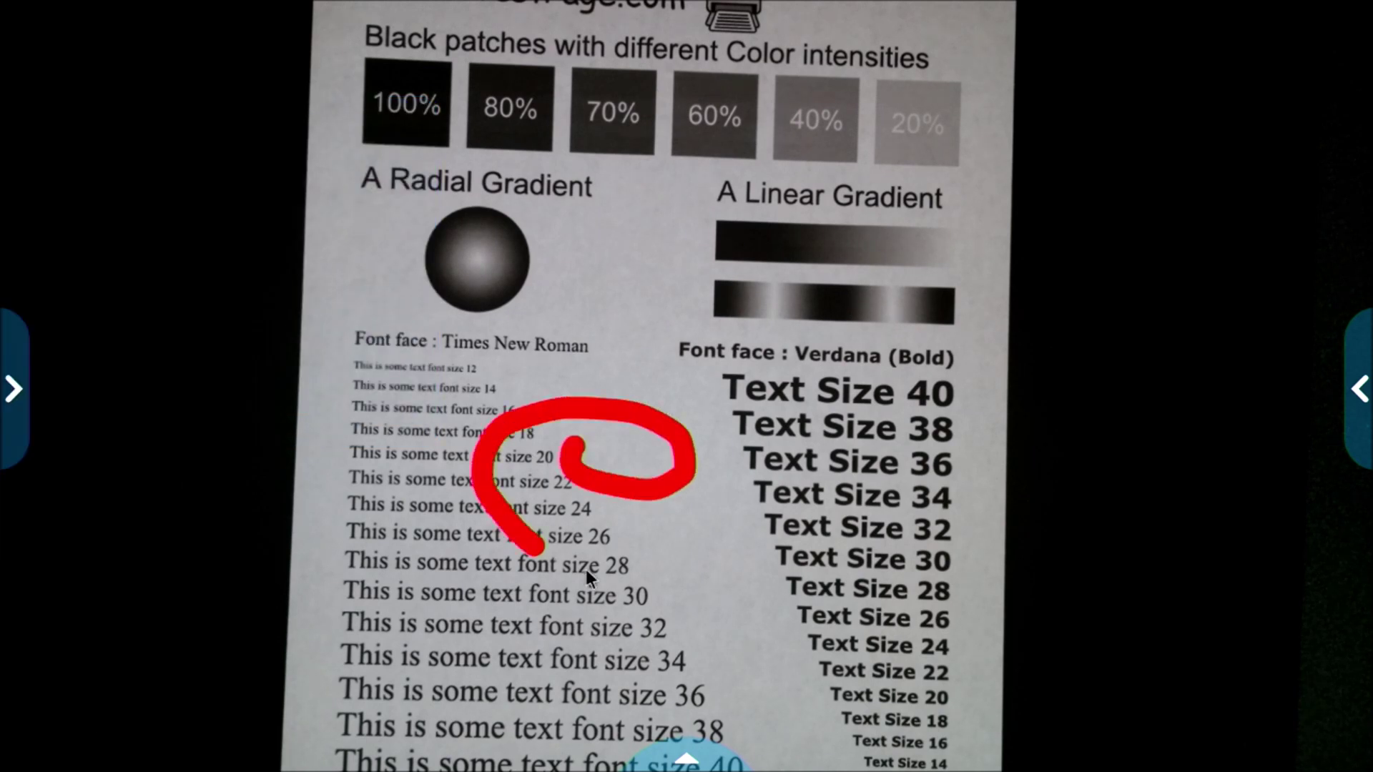
mouse_move(662, 642)
mouse_down()
mouse_move(635, 241)
mouse_move(445, 279)
mouse_up()
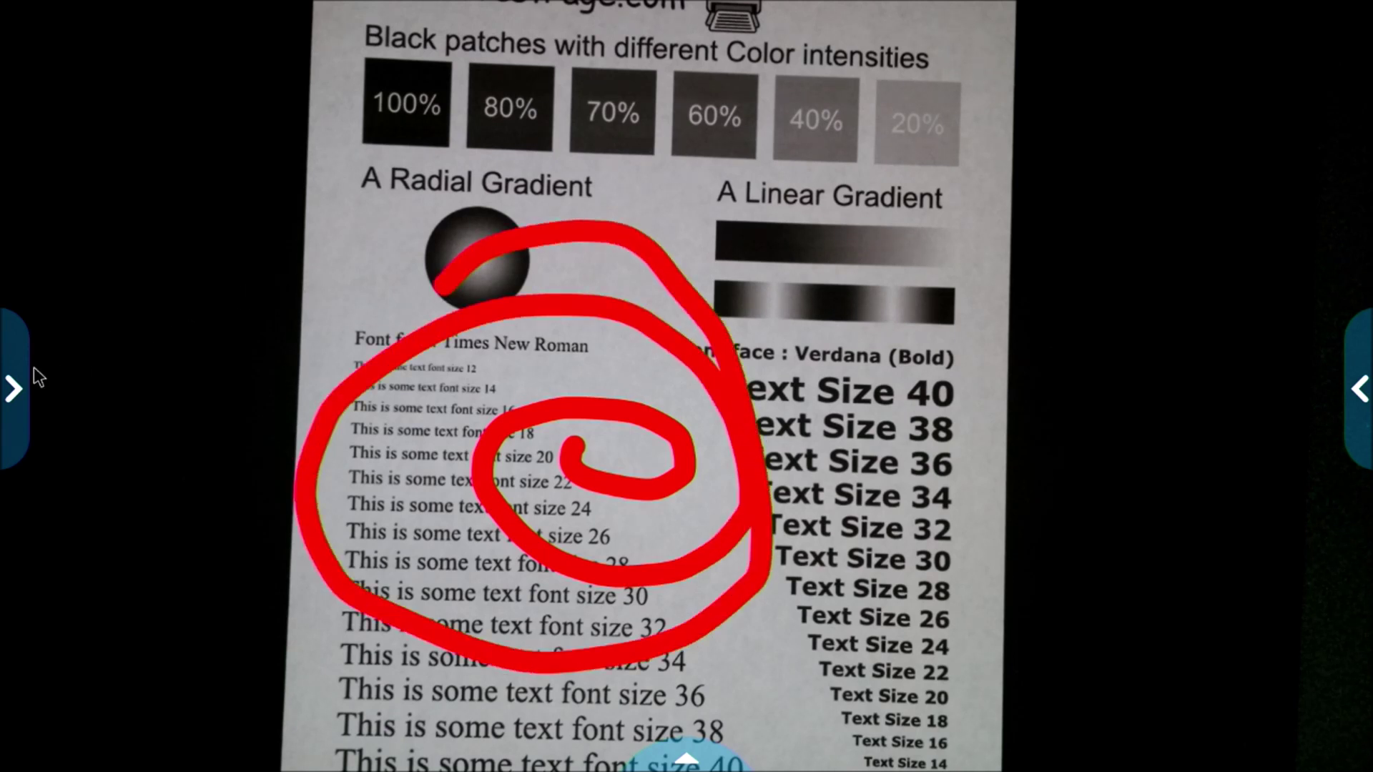
Erase all the red annotations with the eraser's clear-all option.
click(13, 395)
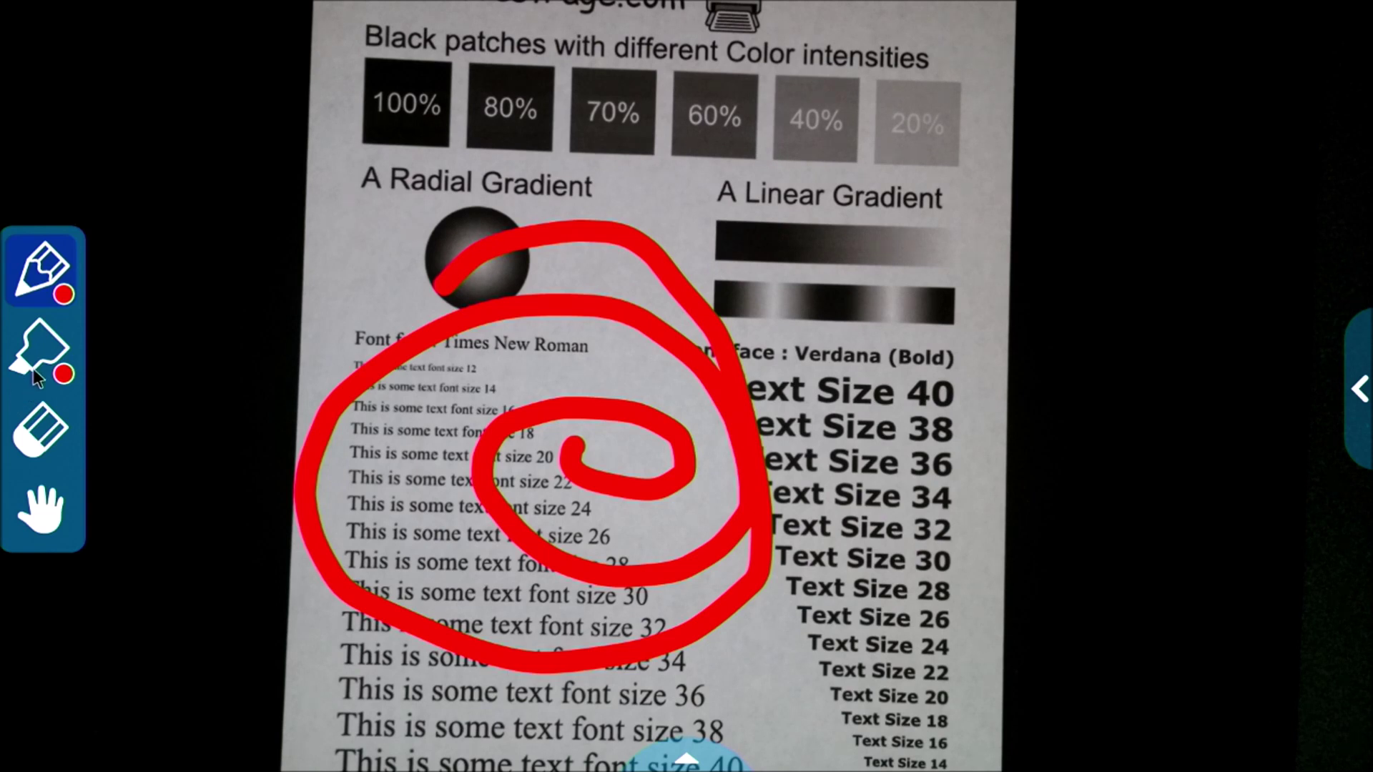
click(35, 423)
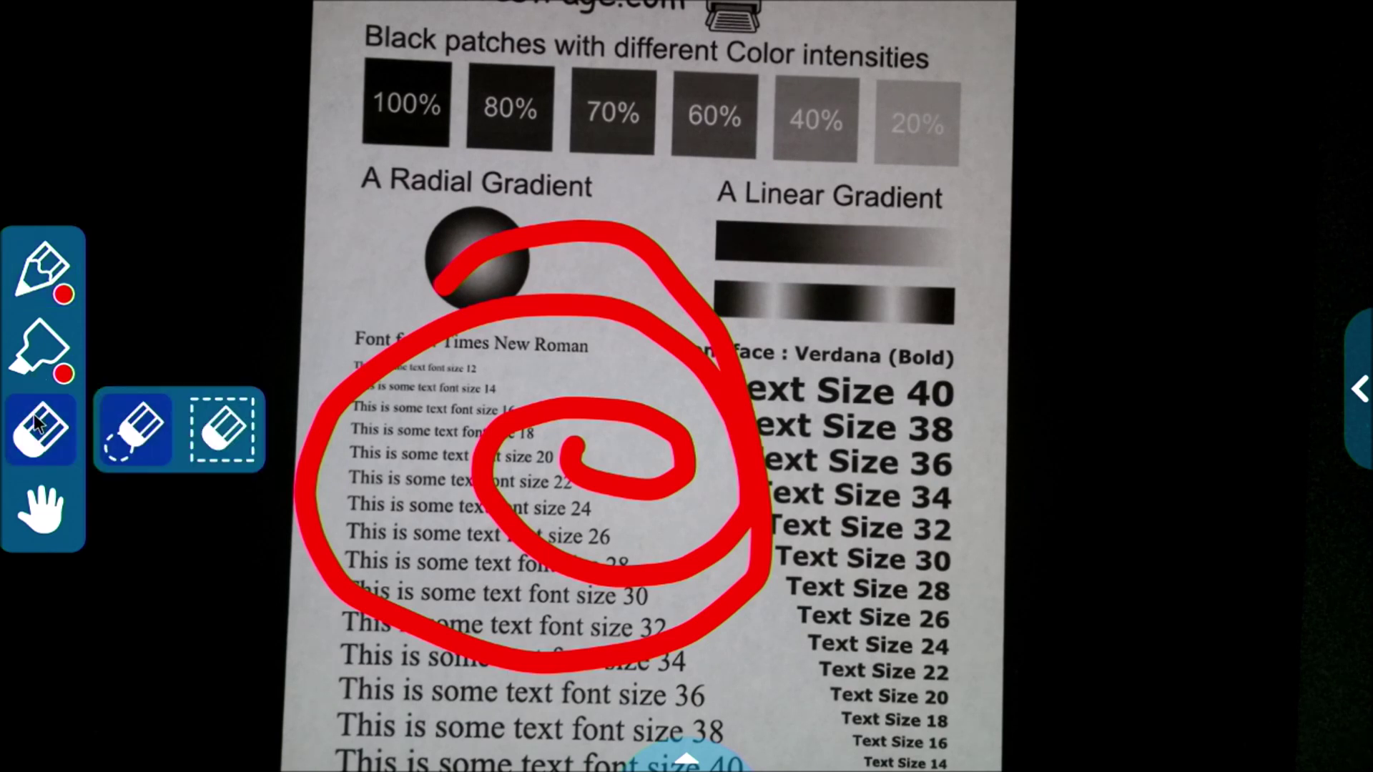
click(210, 438)
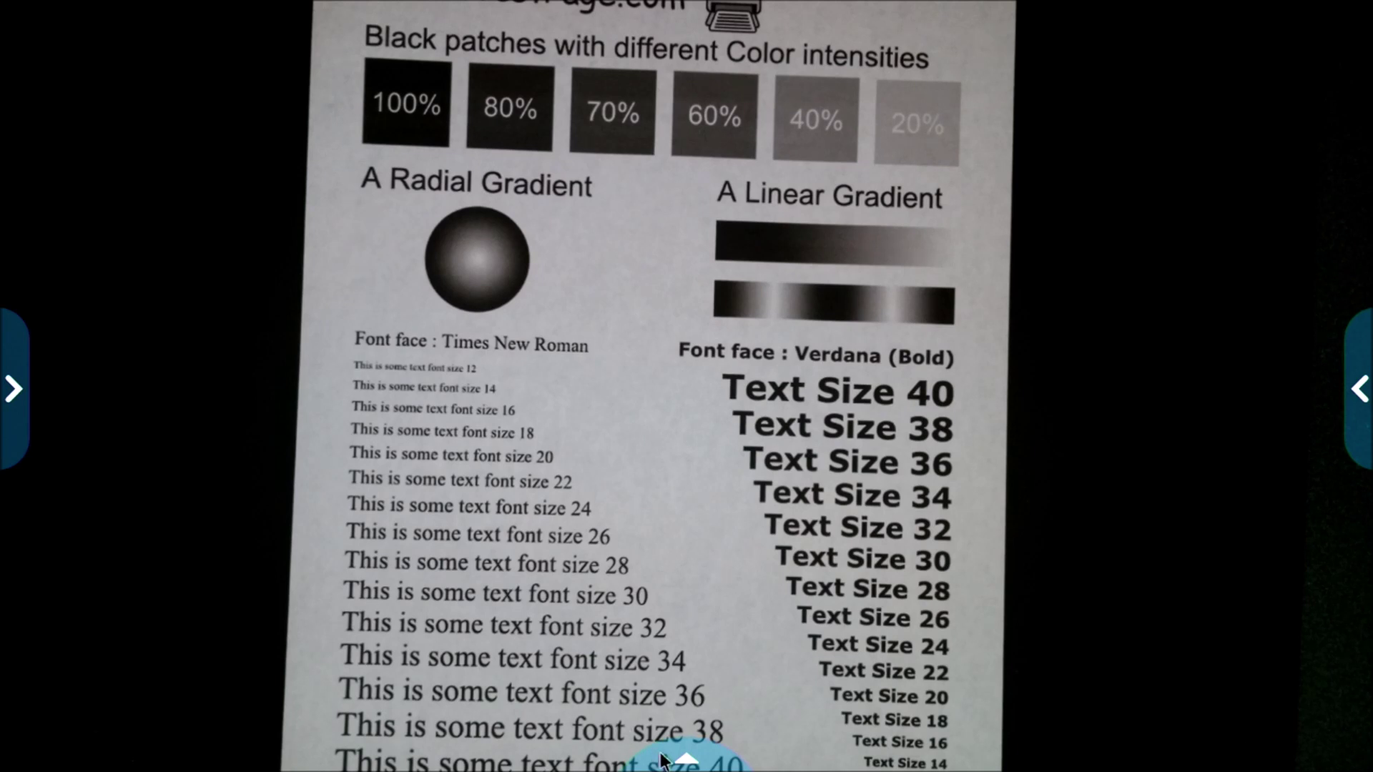
Show the camera toolbar, open the gallery, then back out of the browser to home.
click(683, 760)
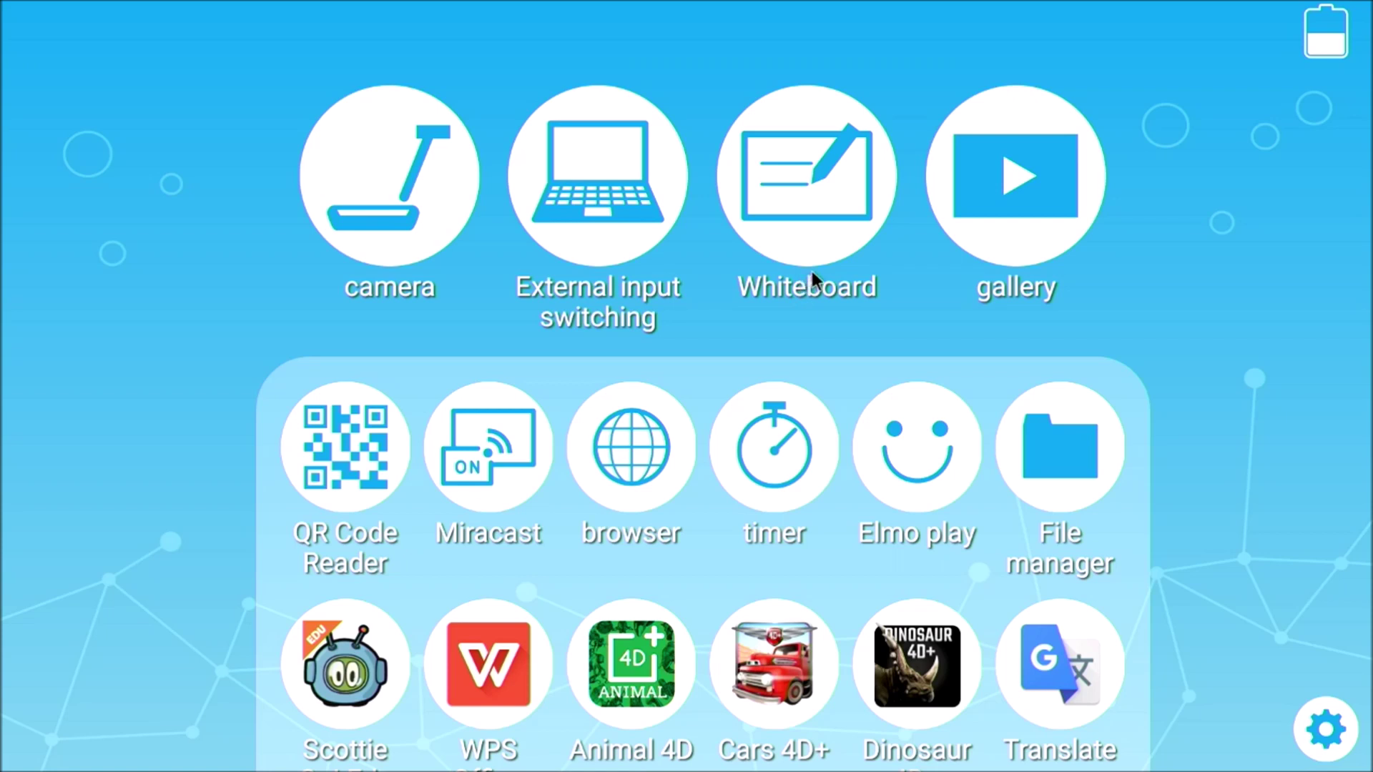
click(1012, 249)
scroll(559, 560, down, 3)
scroll(559, 561, up, 3)
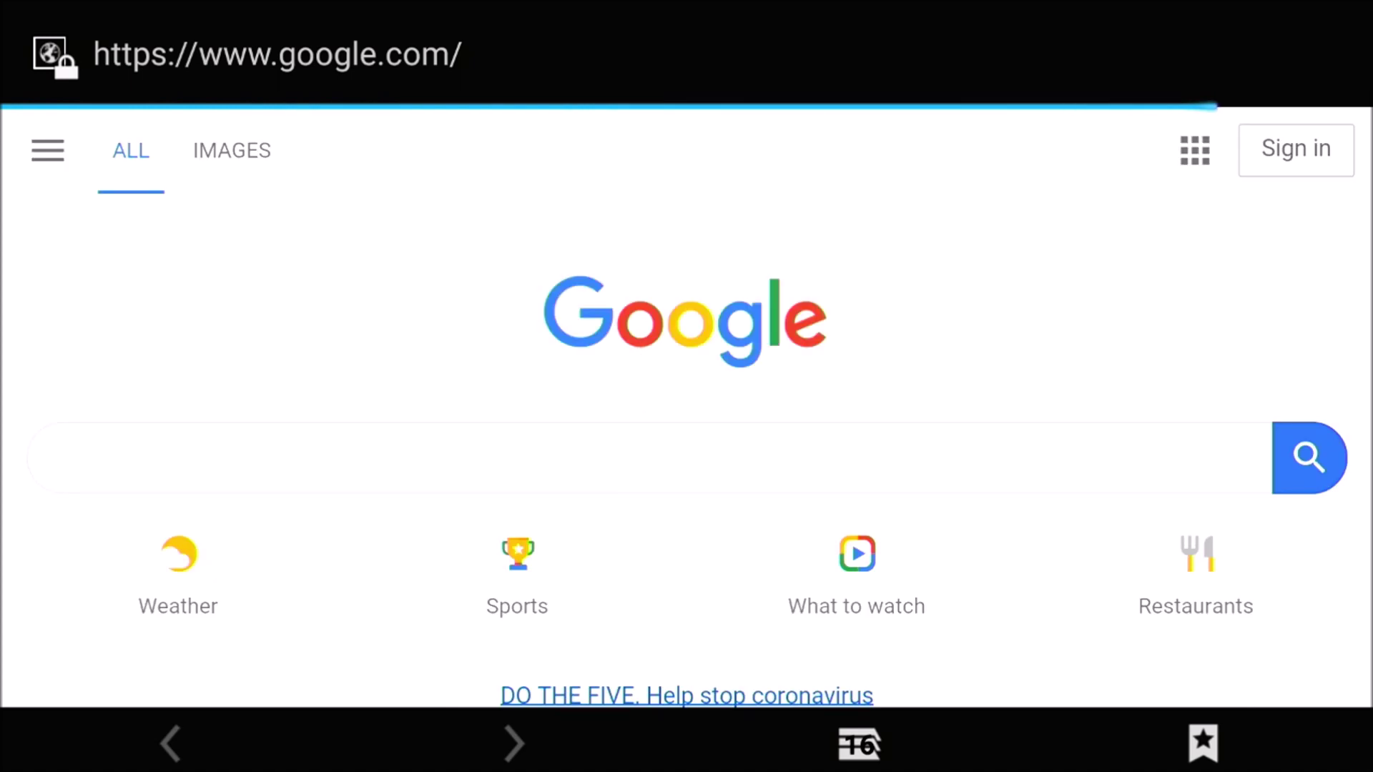
key(Escape)
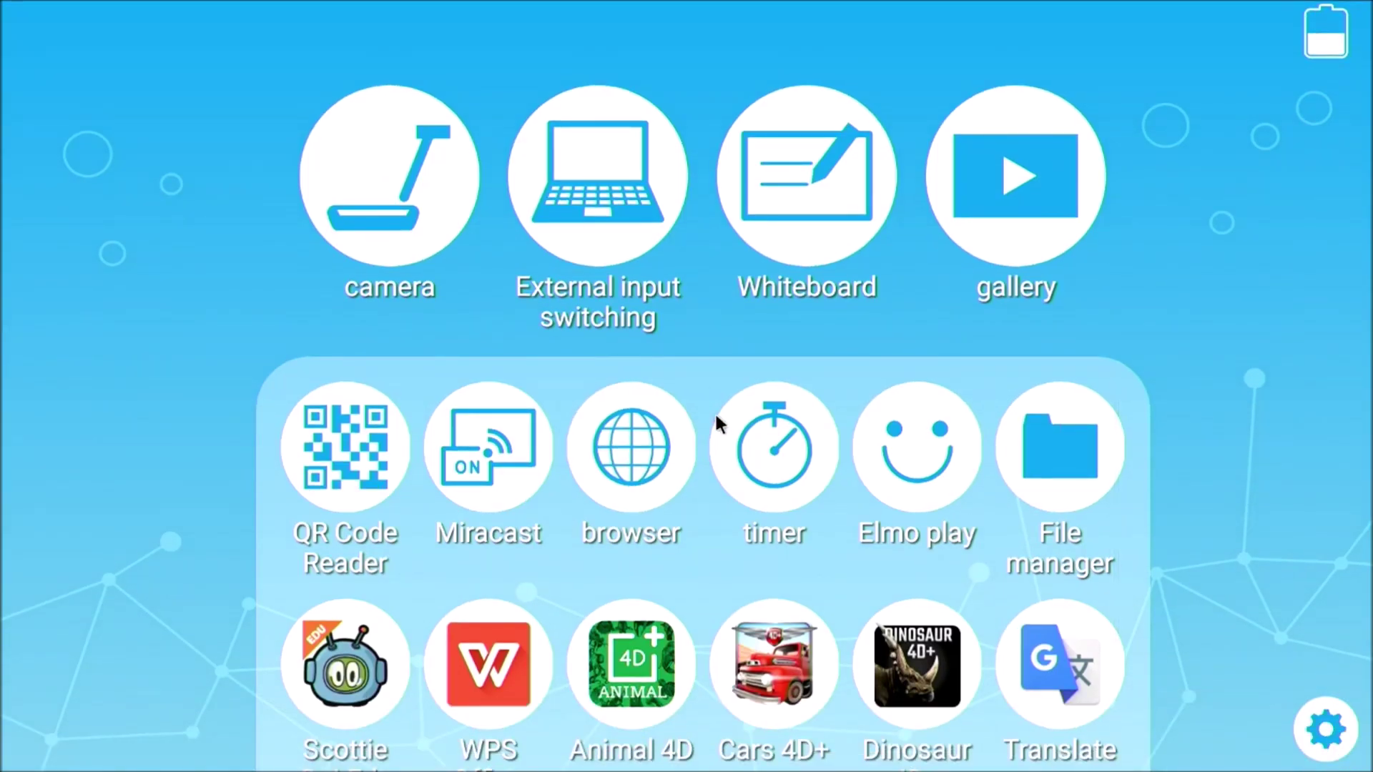
Run a one-minute countdown, pausing at 00:56 and 00:54, then reset to 00:00.
click(768, 448)
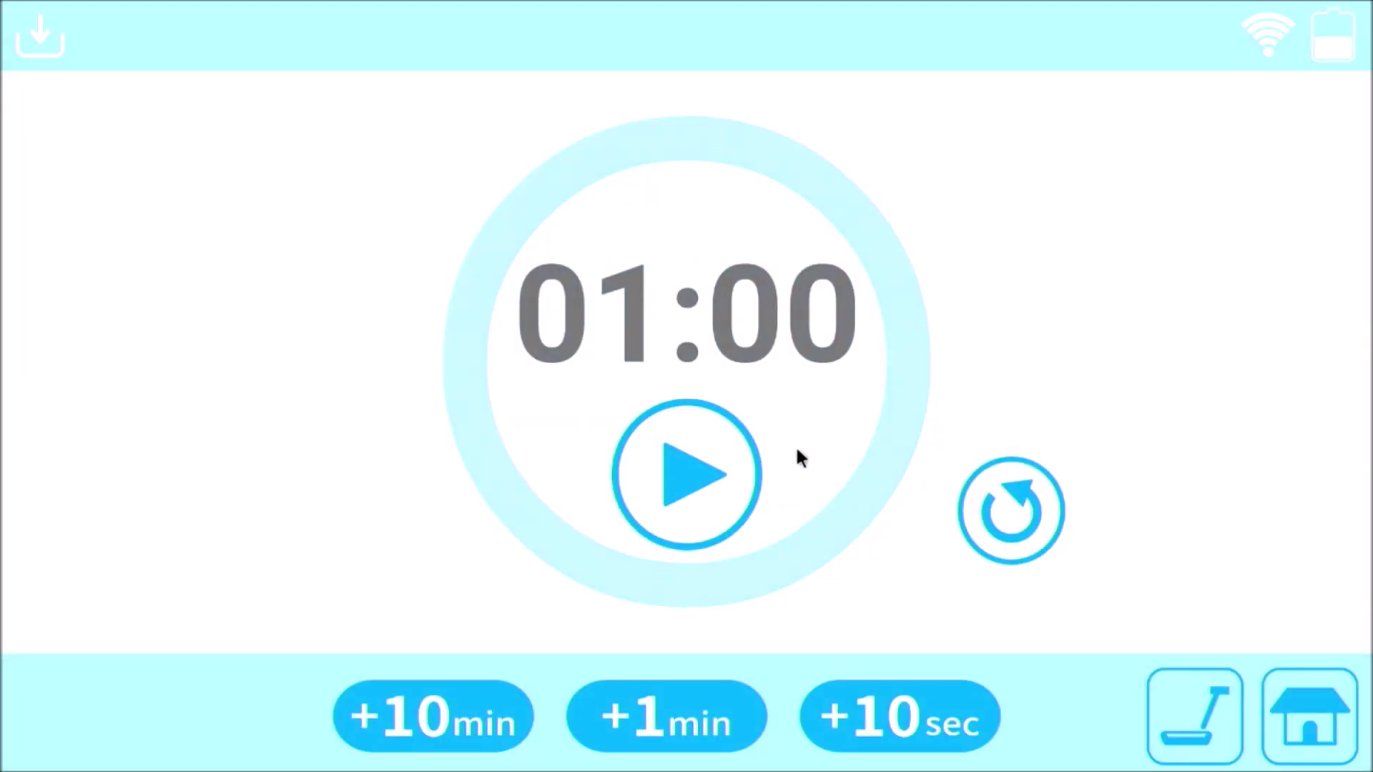
click(707, 477)
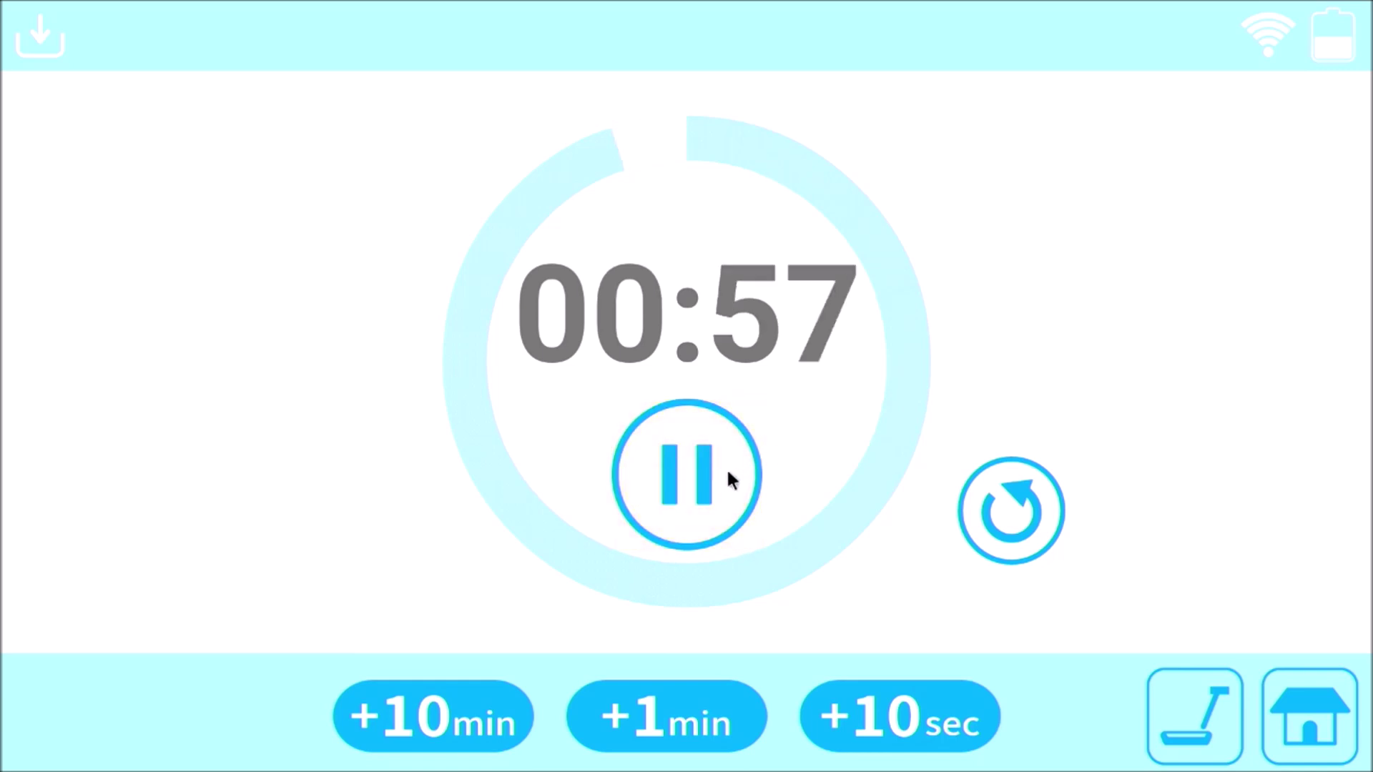
click(696, 481)
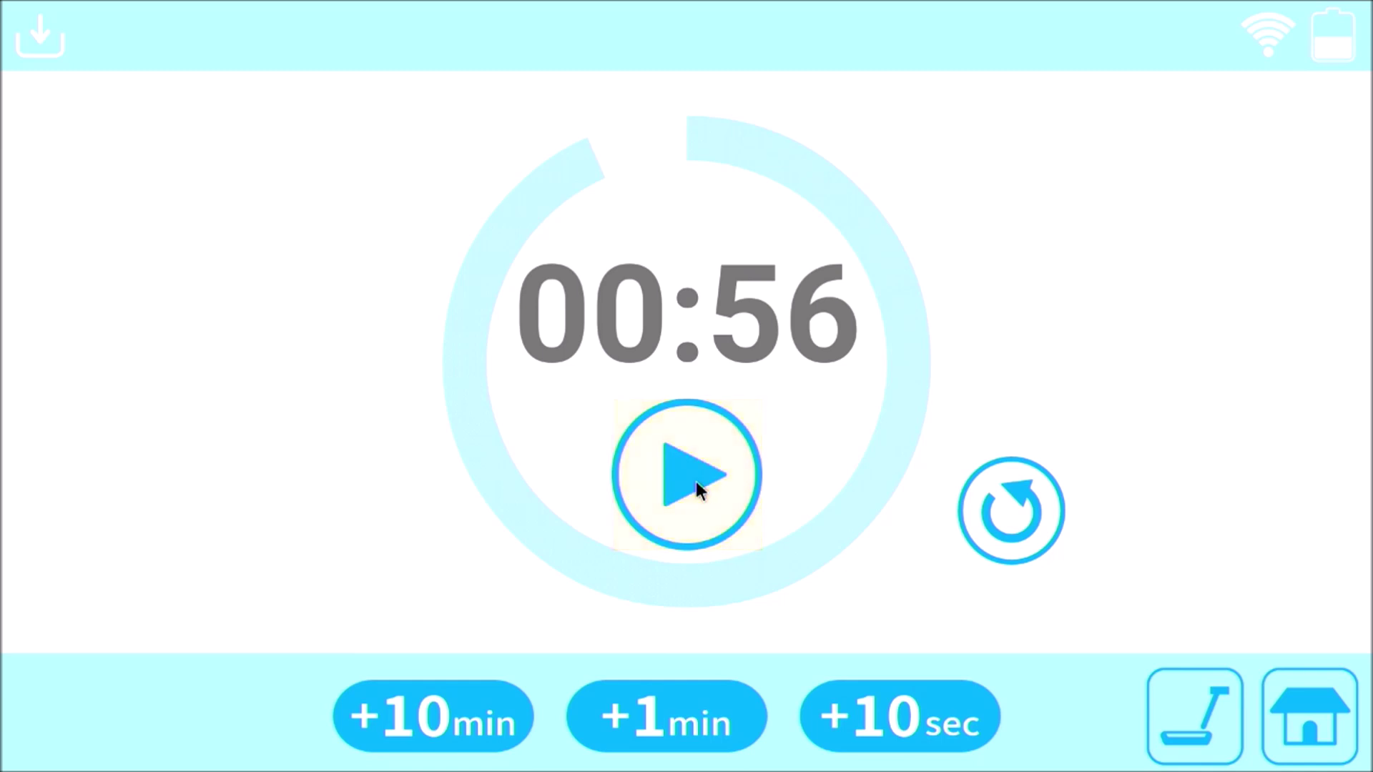
click(696, 482)
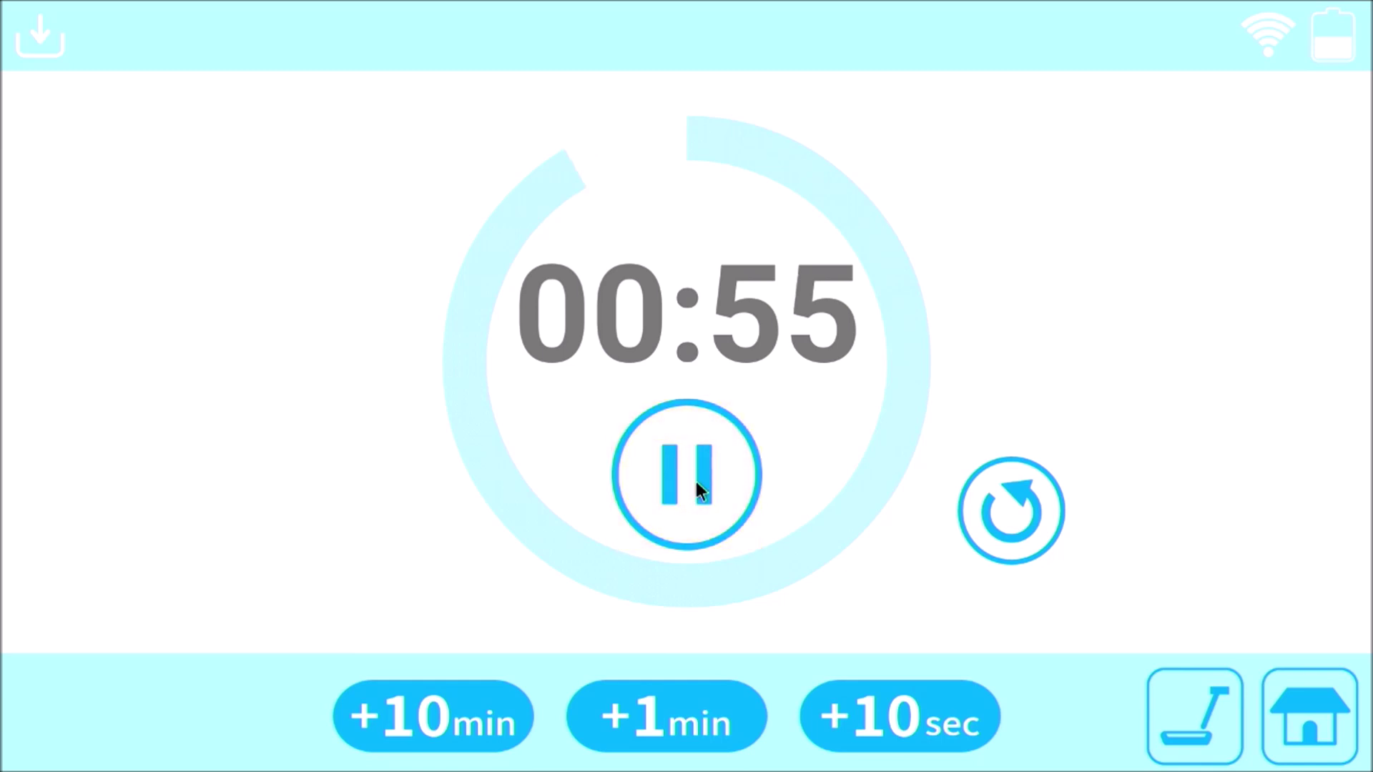
click(696, 482)
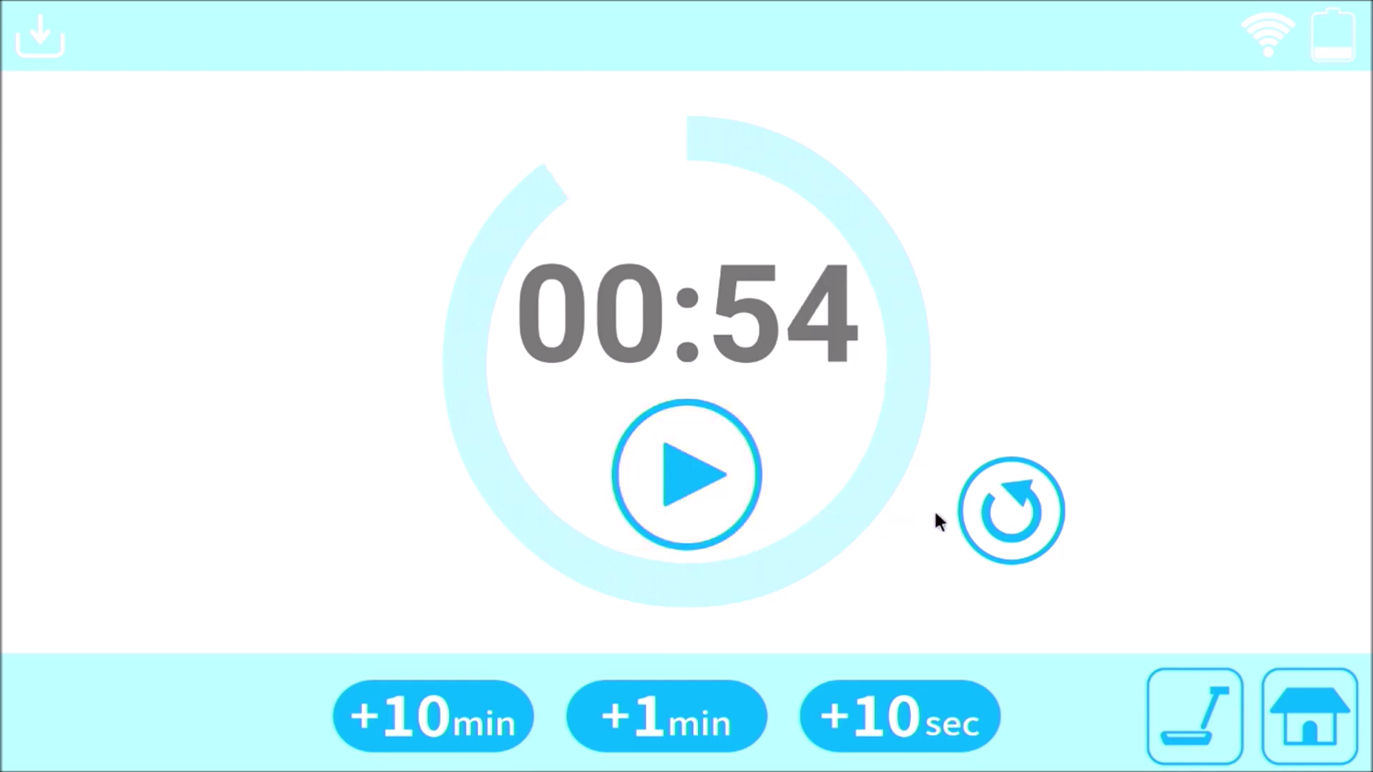
click(981, 508)
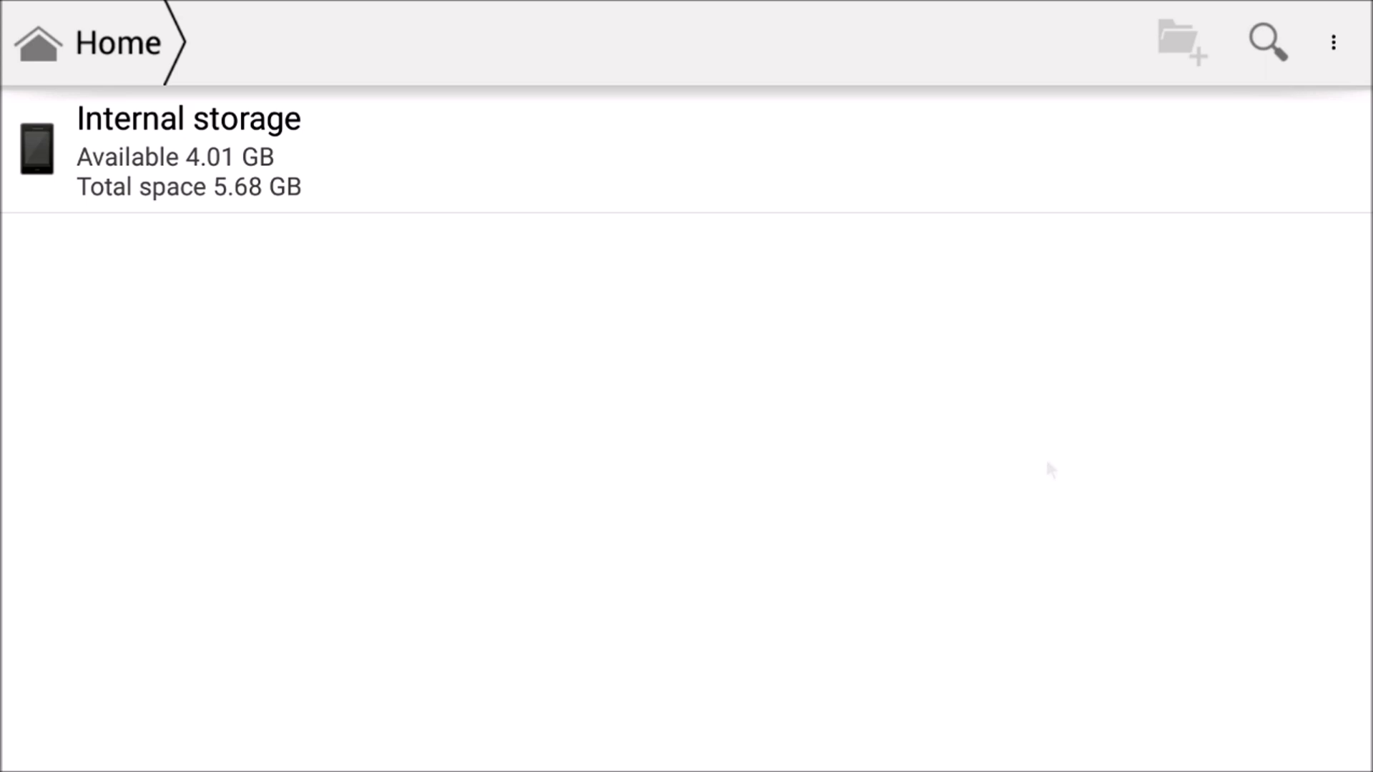
Leave the internal storage view (4.01 GB free of 5.68 GB) for the launcher.
key(Escape)
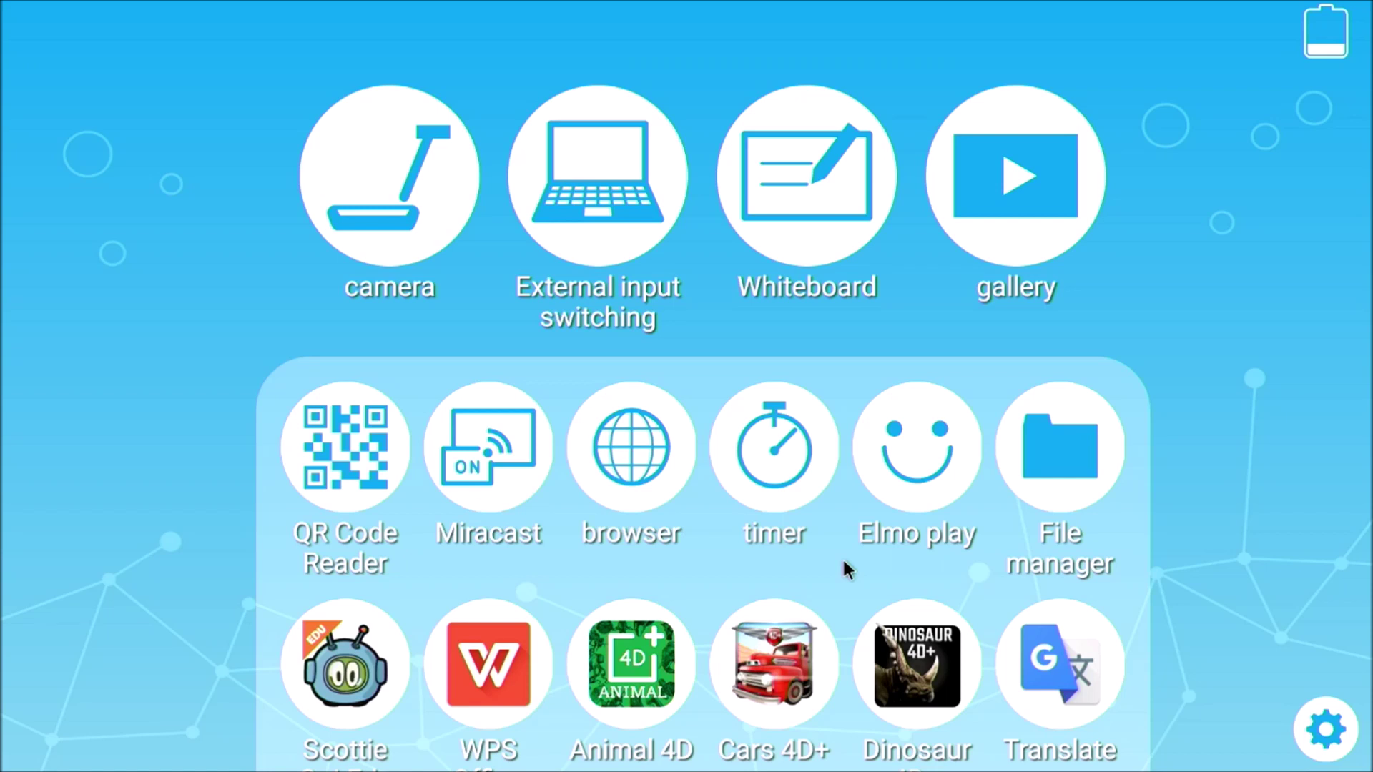
scroll(843, 560, down, 2)
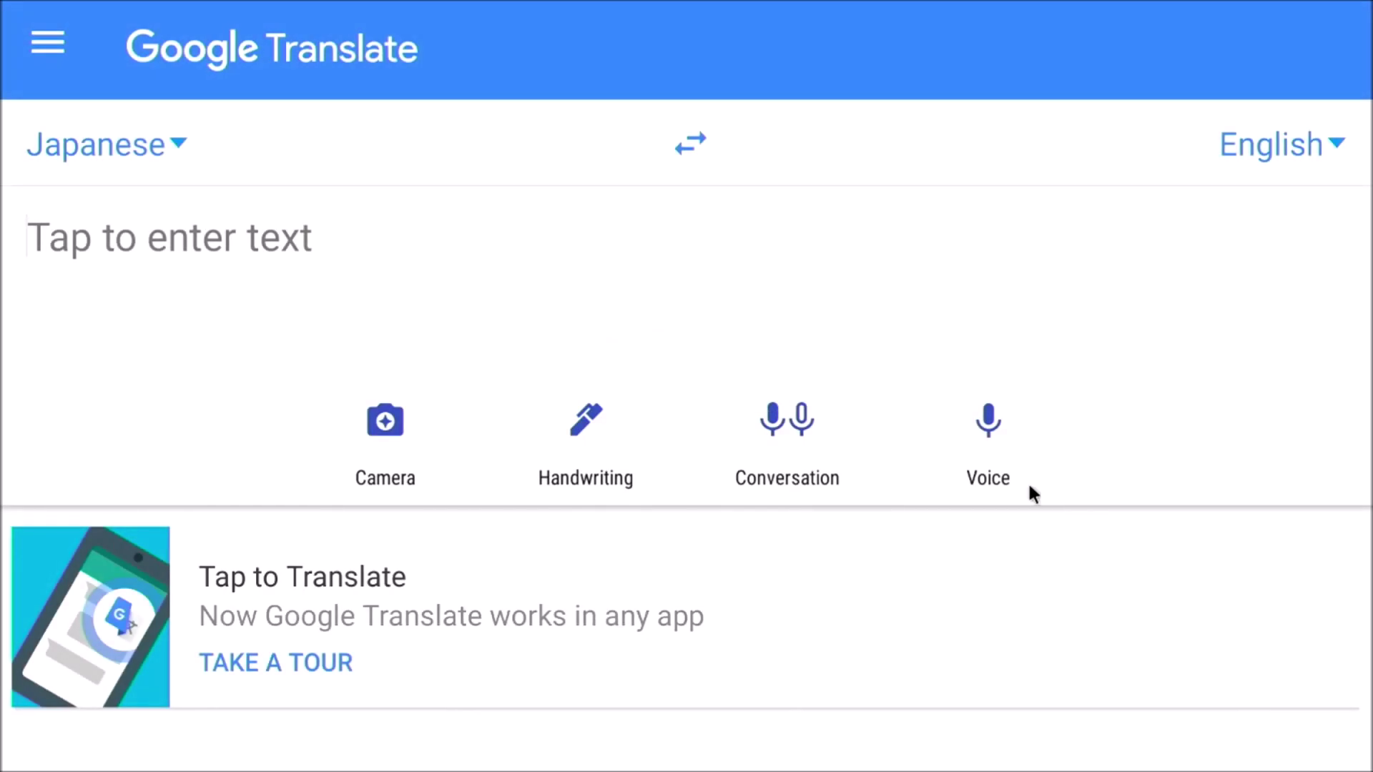
Translate a Japanese safety leaflet into English live with Google Translate's camera mode.
click(388, 421)
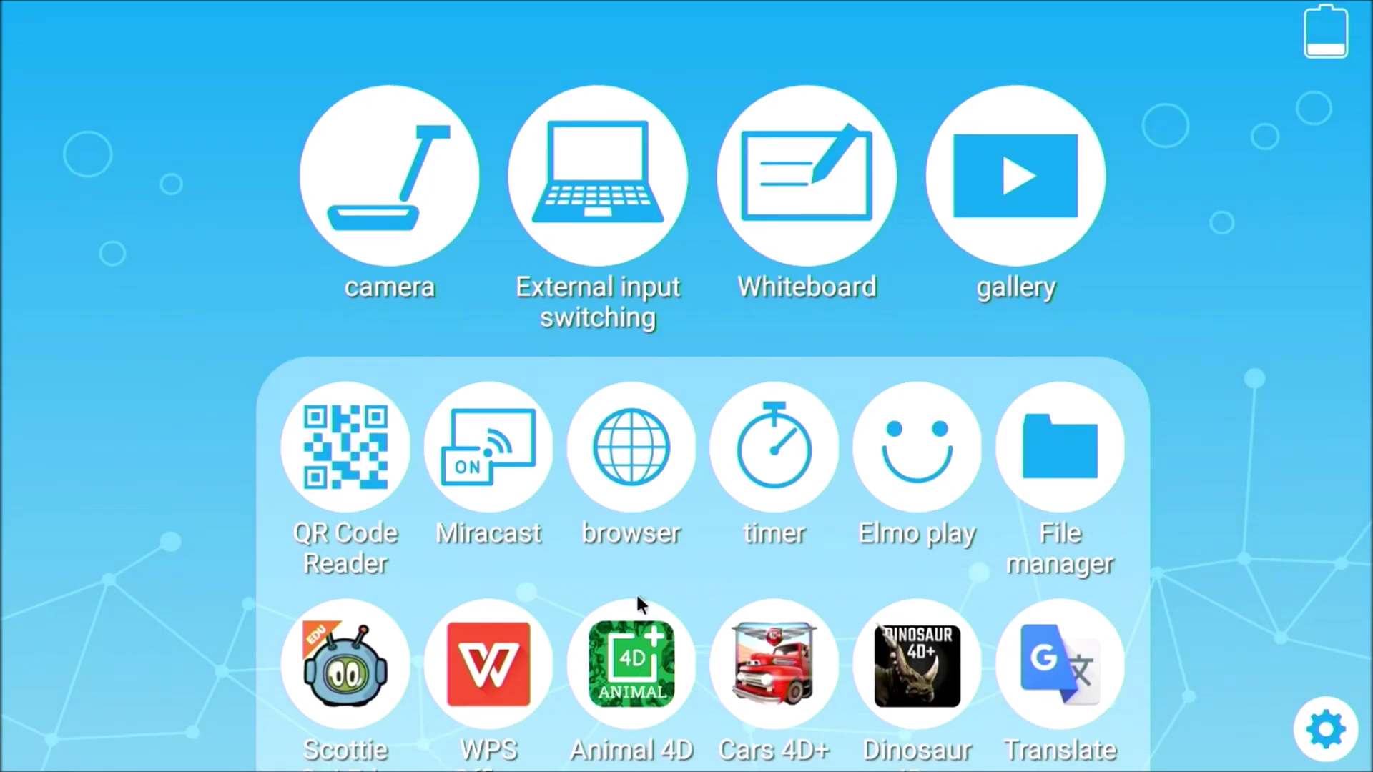
scroll(818, 503, down, 3)
scroll(942, 558, down, 2)
scroll(947, 553, down, 2)
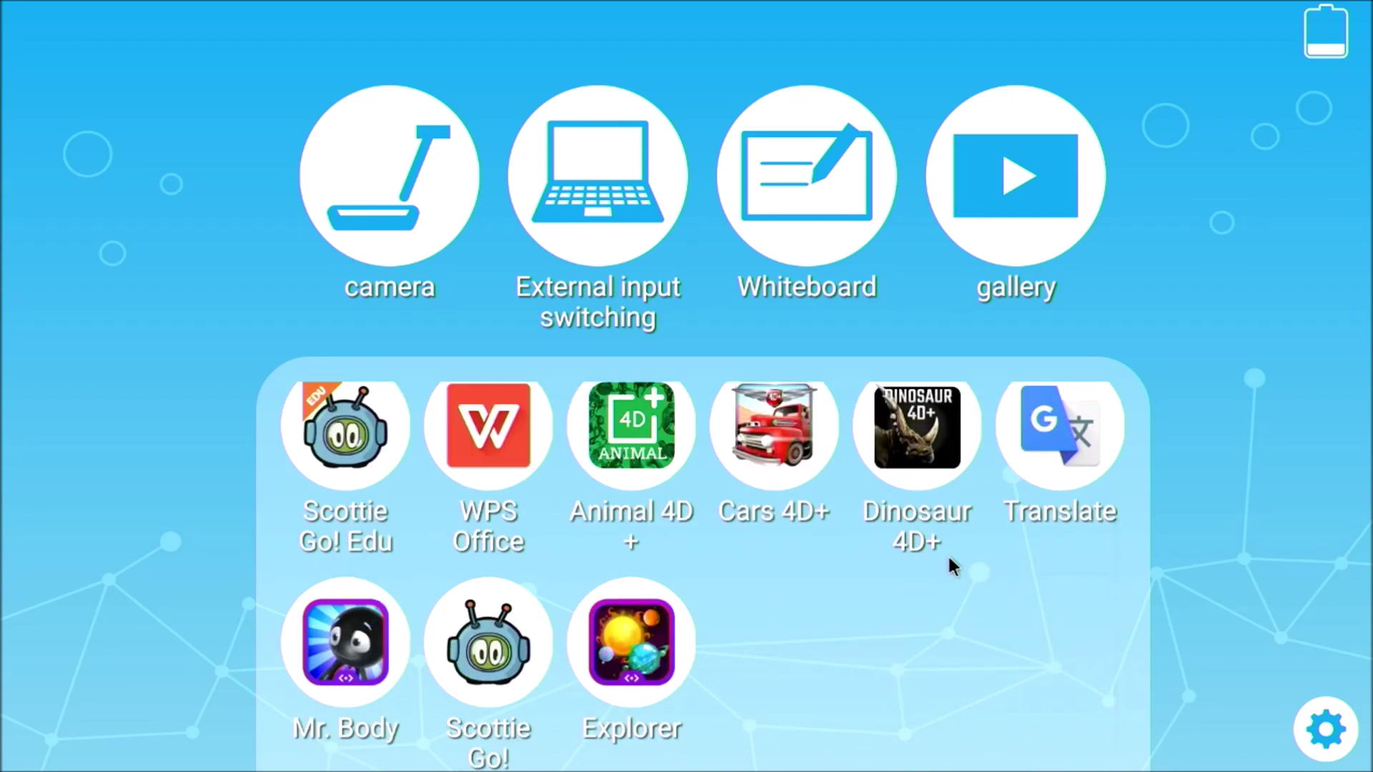
scroll(947, 554, up, 2)
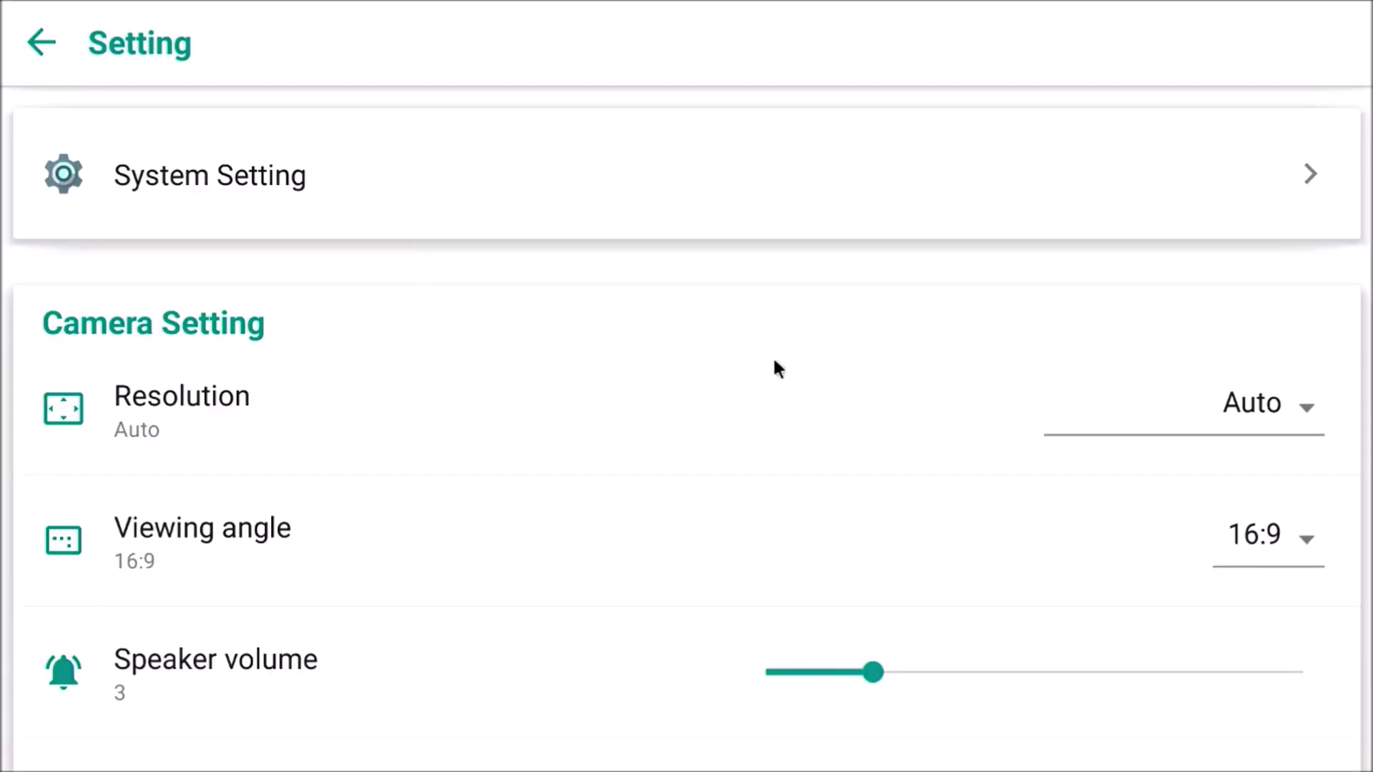
scroll(777, 368, down, 3)
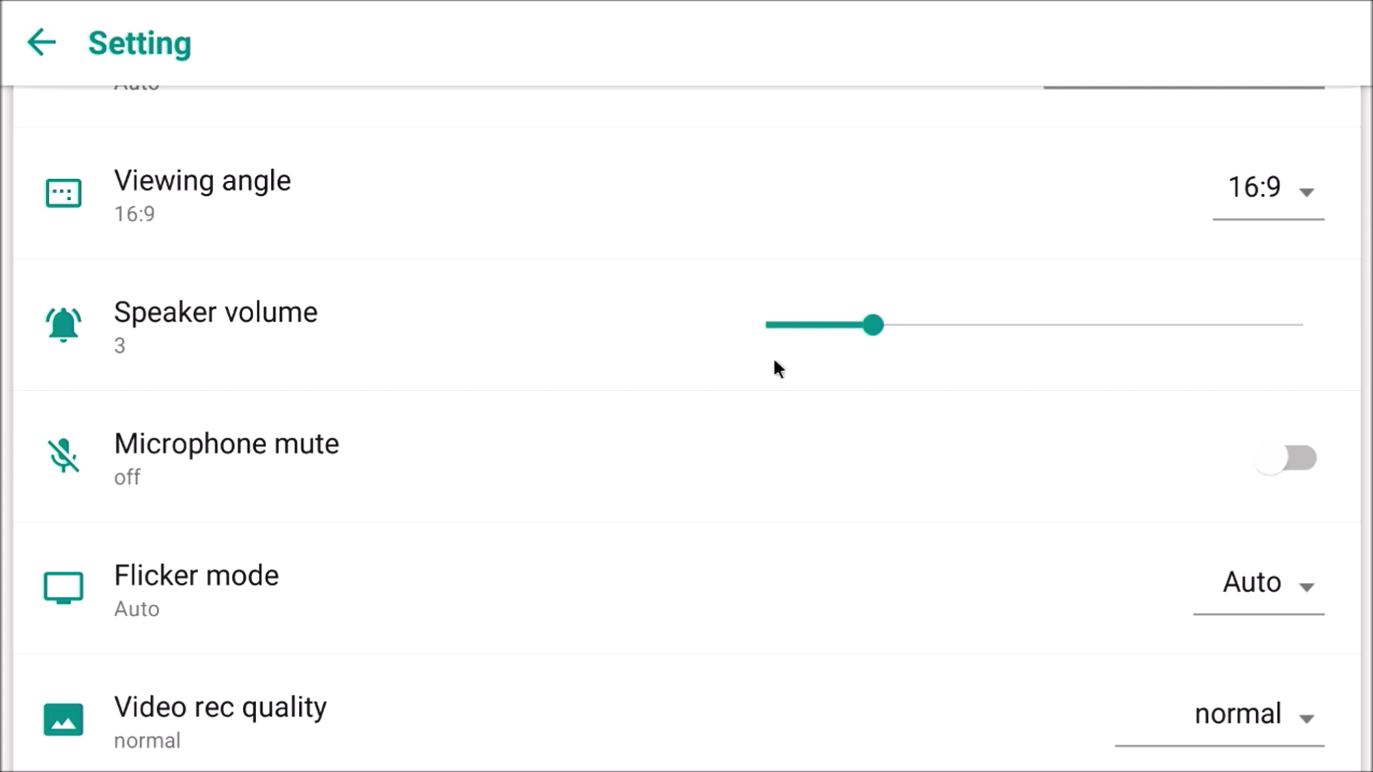
scroll(777, 368, down, 4)
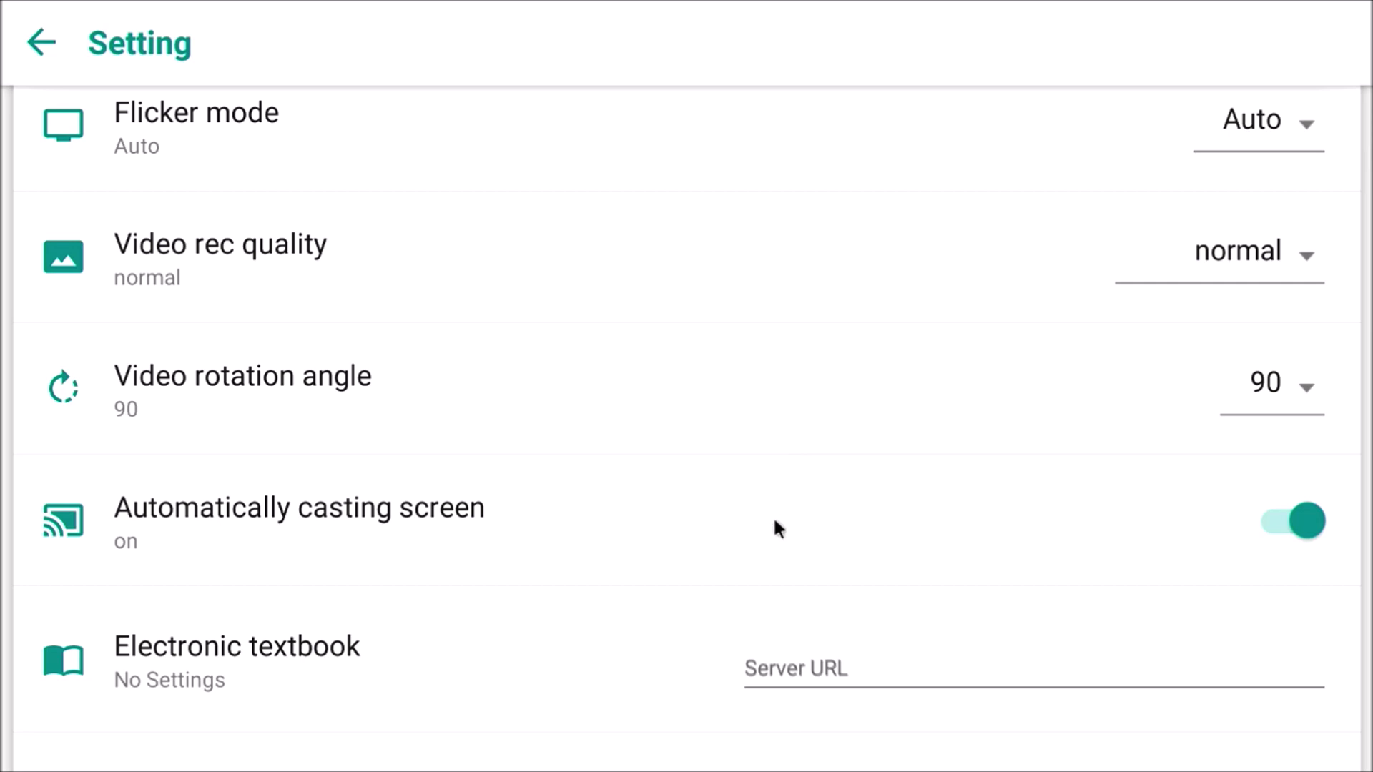
click(1291, 523)
click(1292, 523)
scroll(835, 518, down, 5)
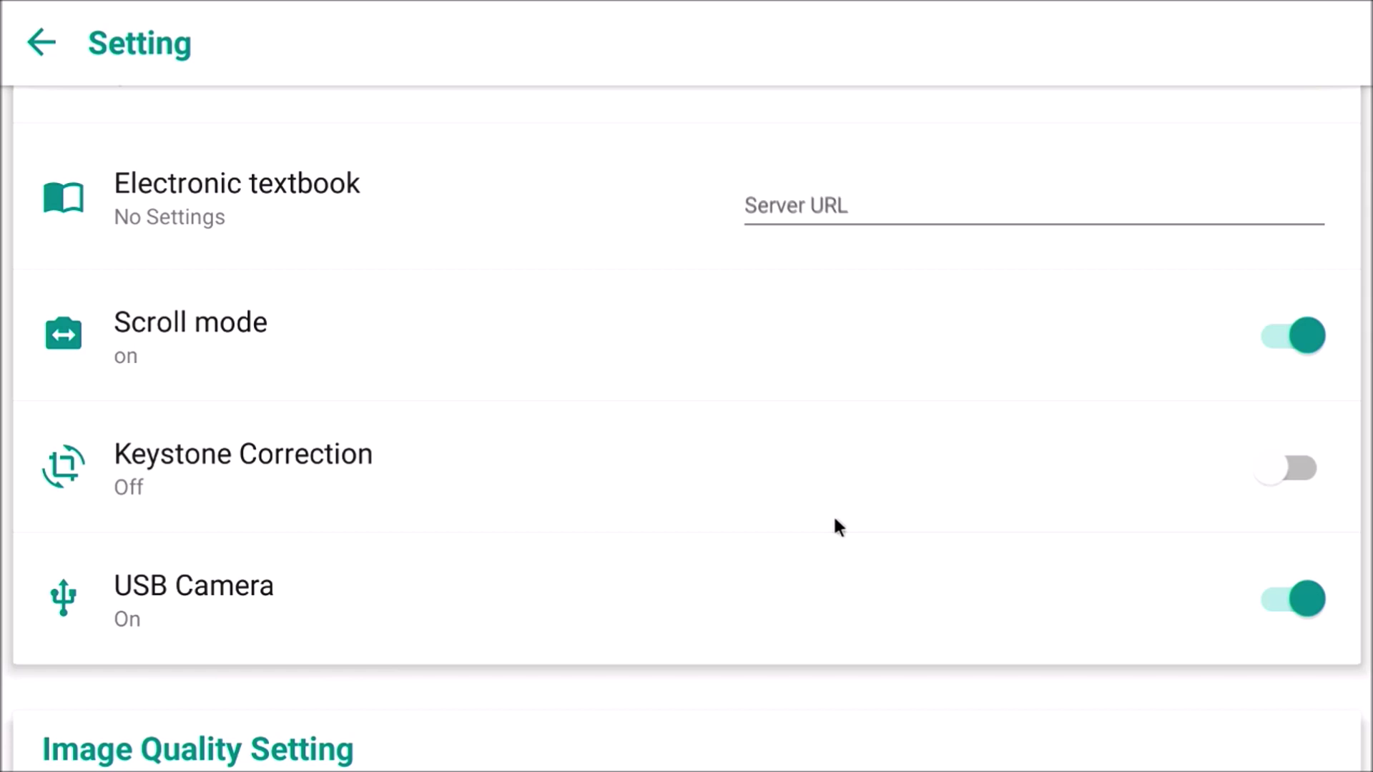
scroll(833, 526, down, 1)
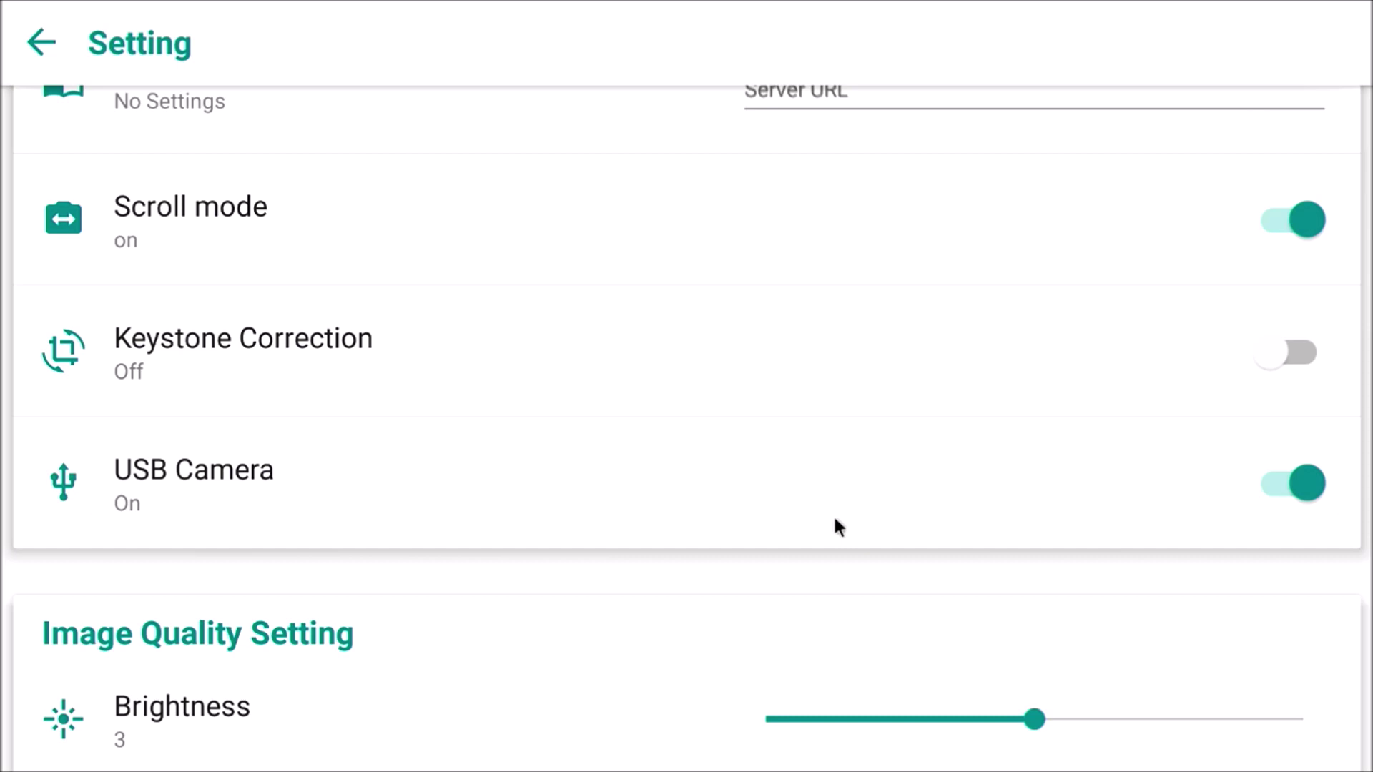
scroll(837, 526, down, 3)
scroll(836, 525, down, 1)
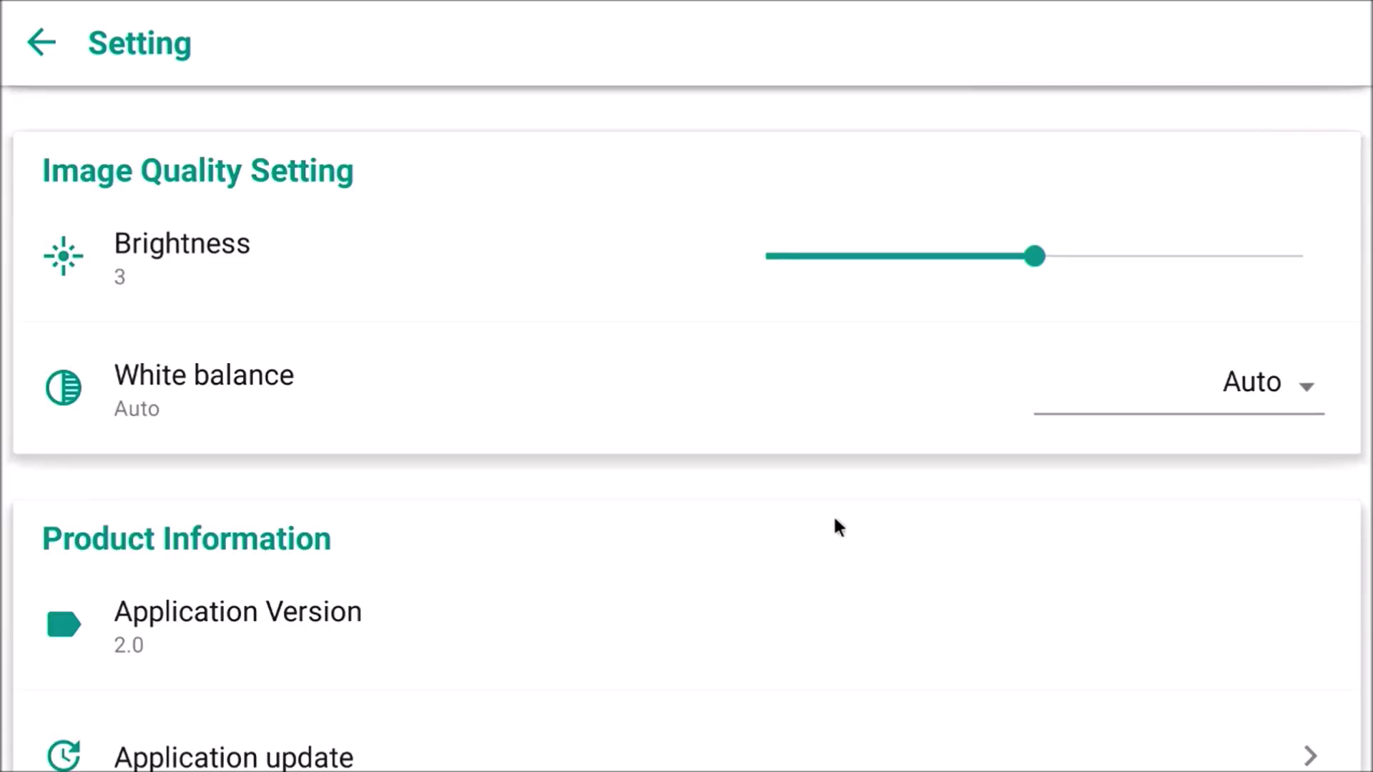
scroll(836, 526, down, 2)
scroll(836, 526, up, 3)
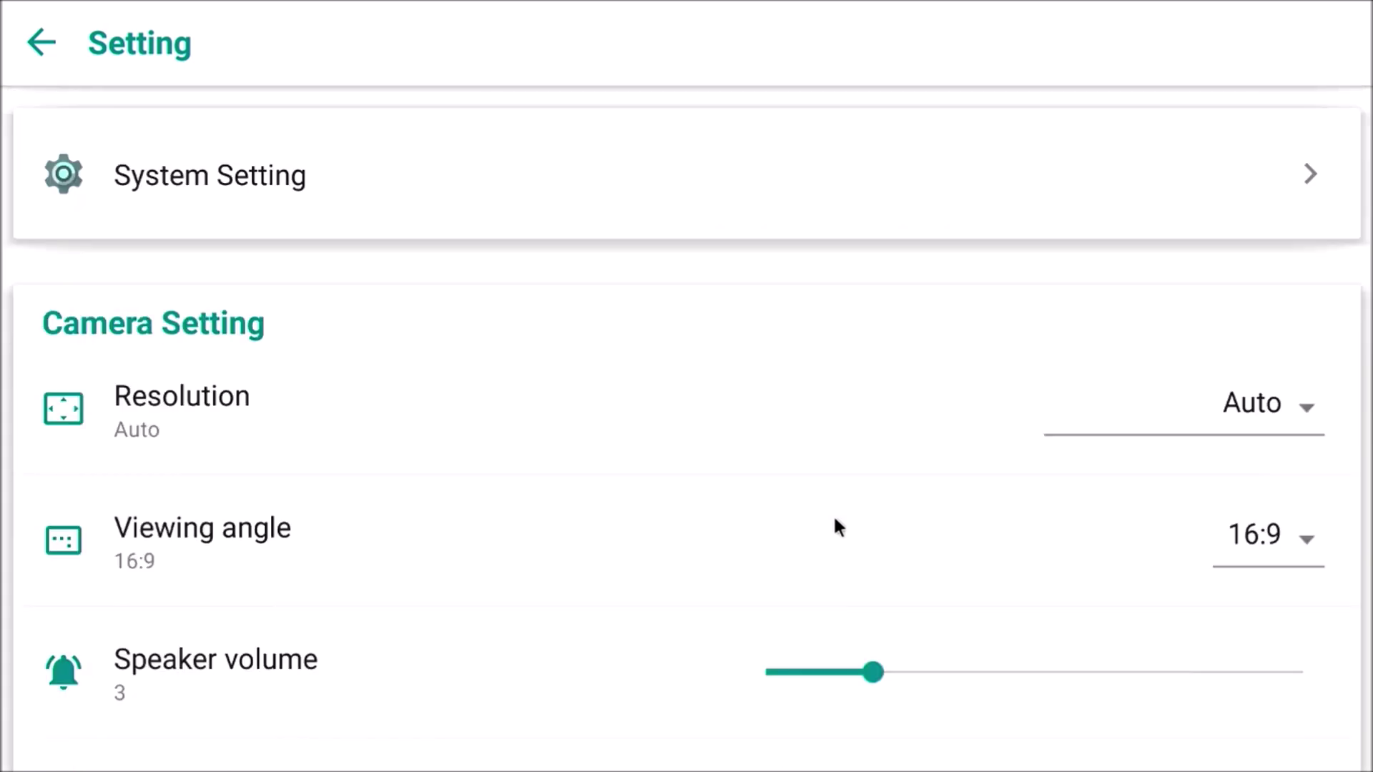
click(248, 175)
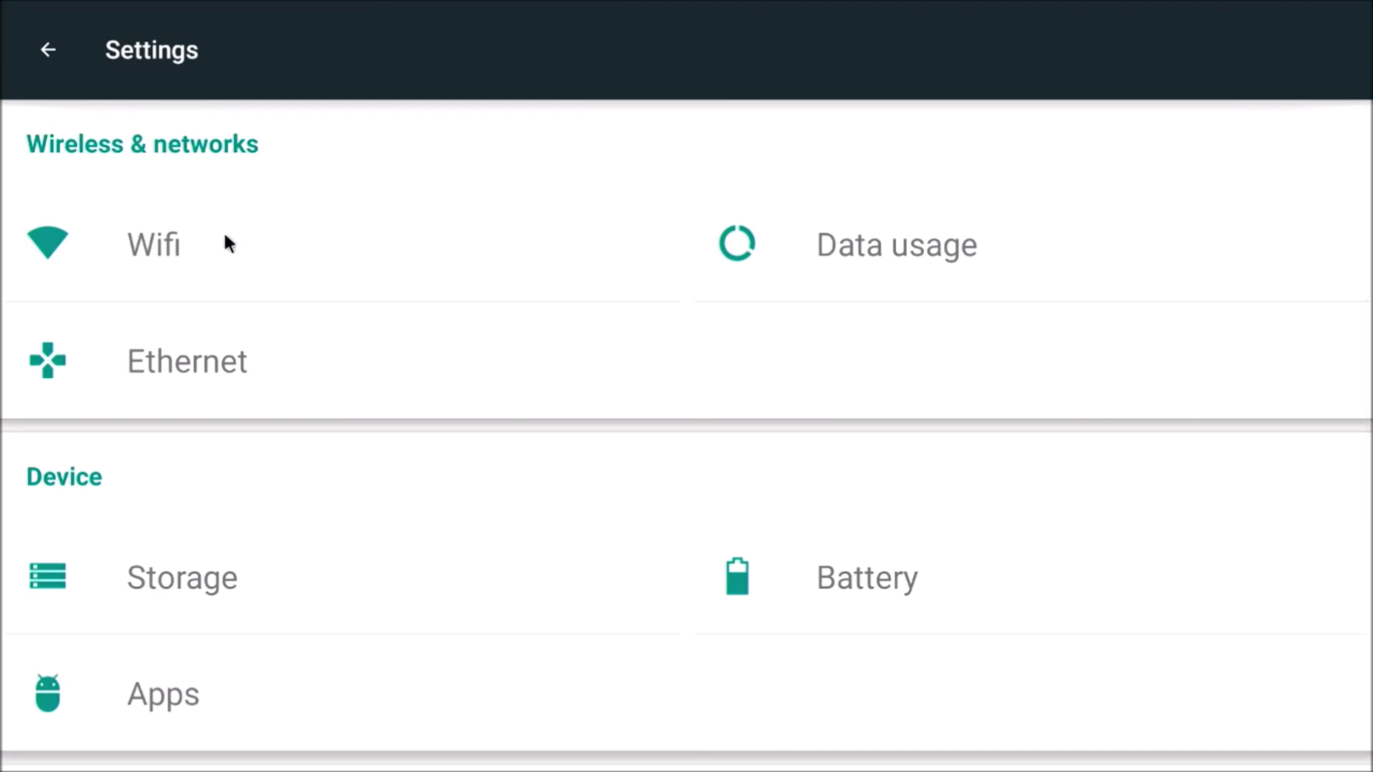
Check the Wifi list showing the guest network connection, then return to Settings.
click(183, 245)
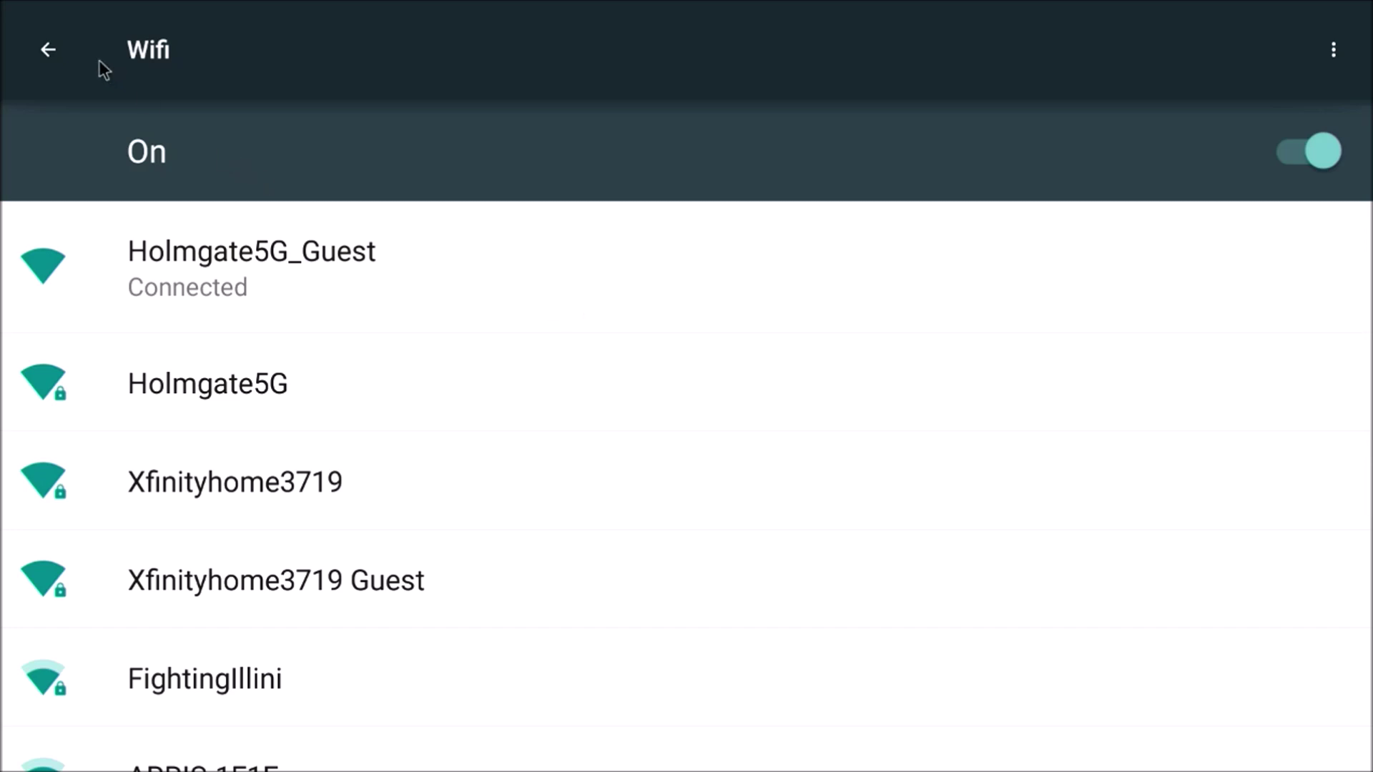
click(47, 50)
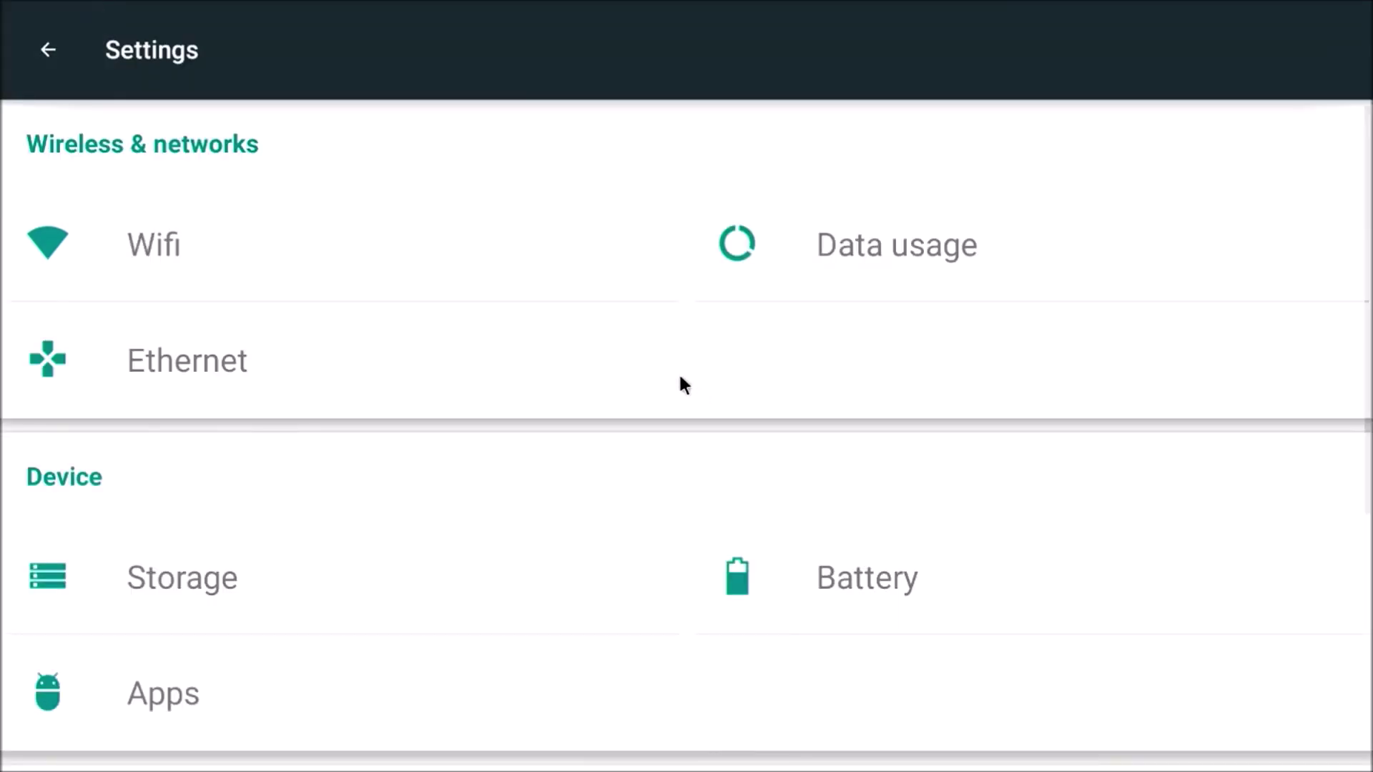
scroll(644, 342, down, 3)
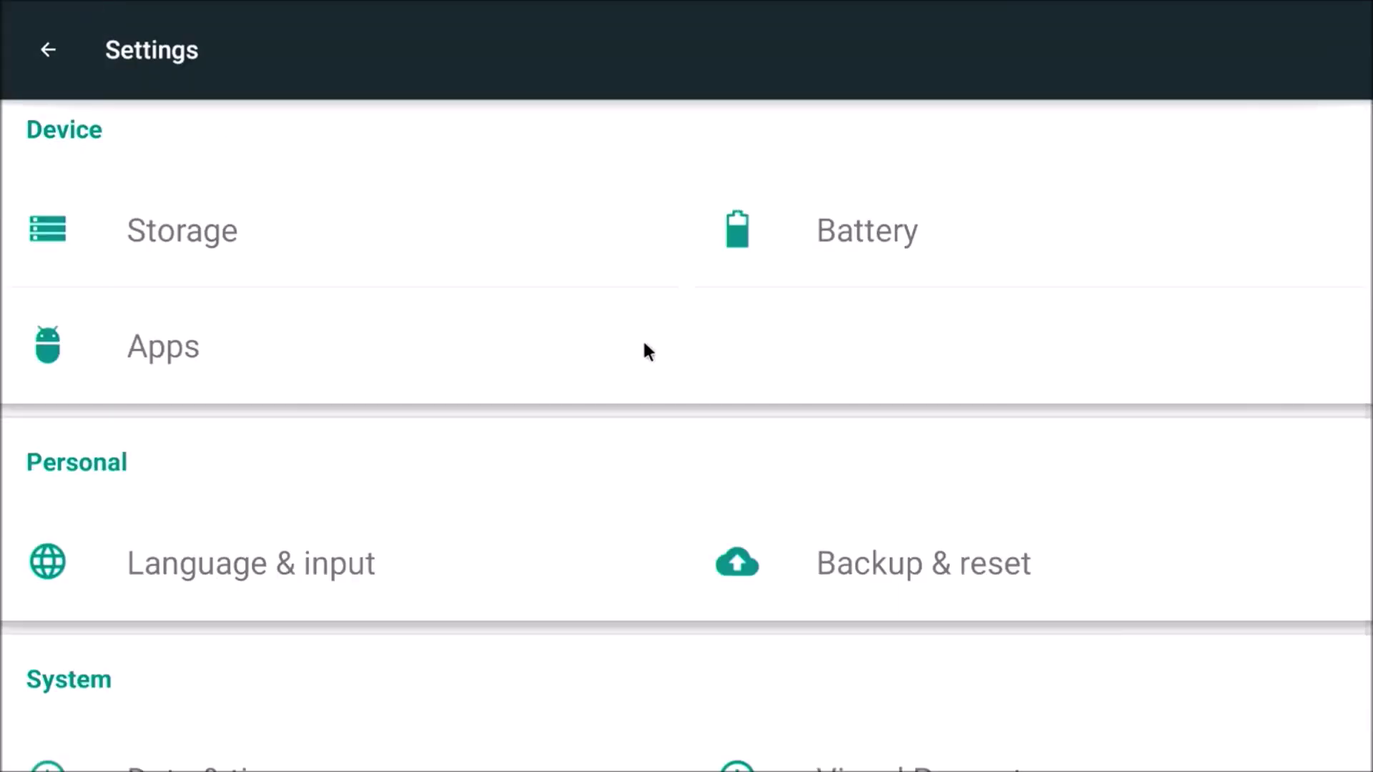
scroll(644, 349, down, 1)
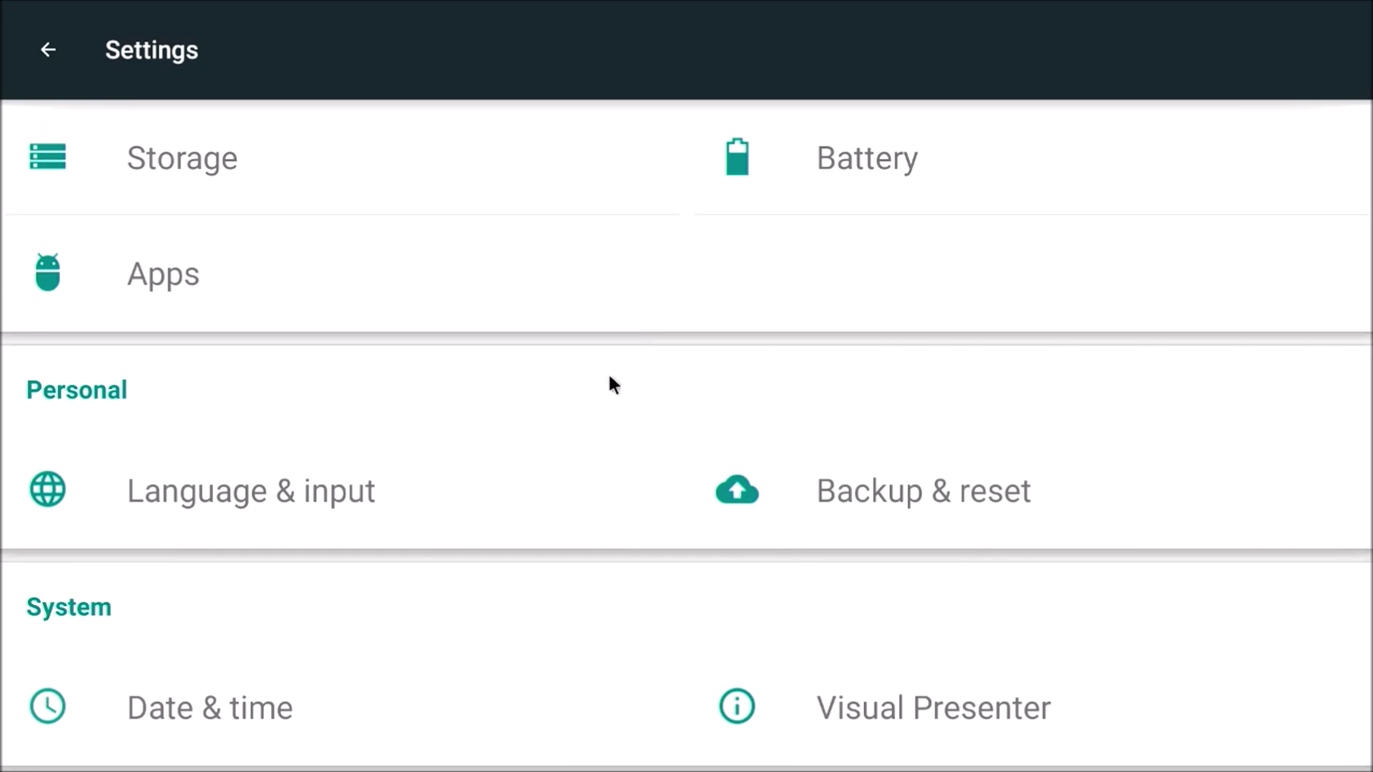
scroll(608, 376, up, 5)
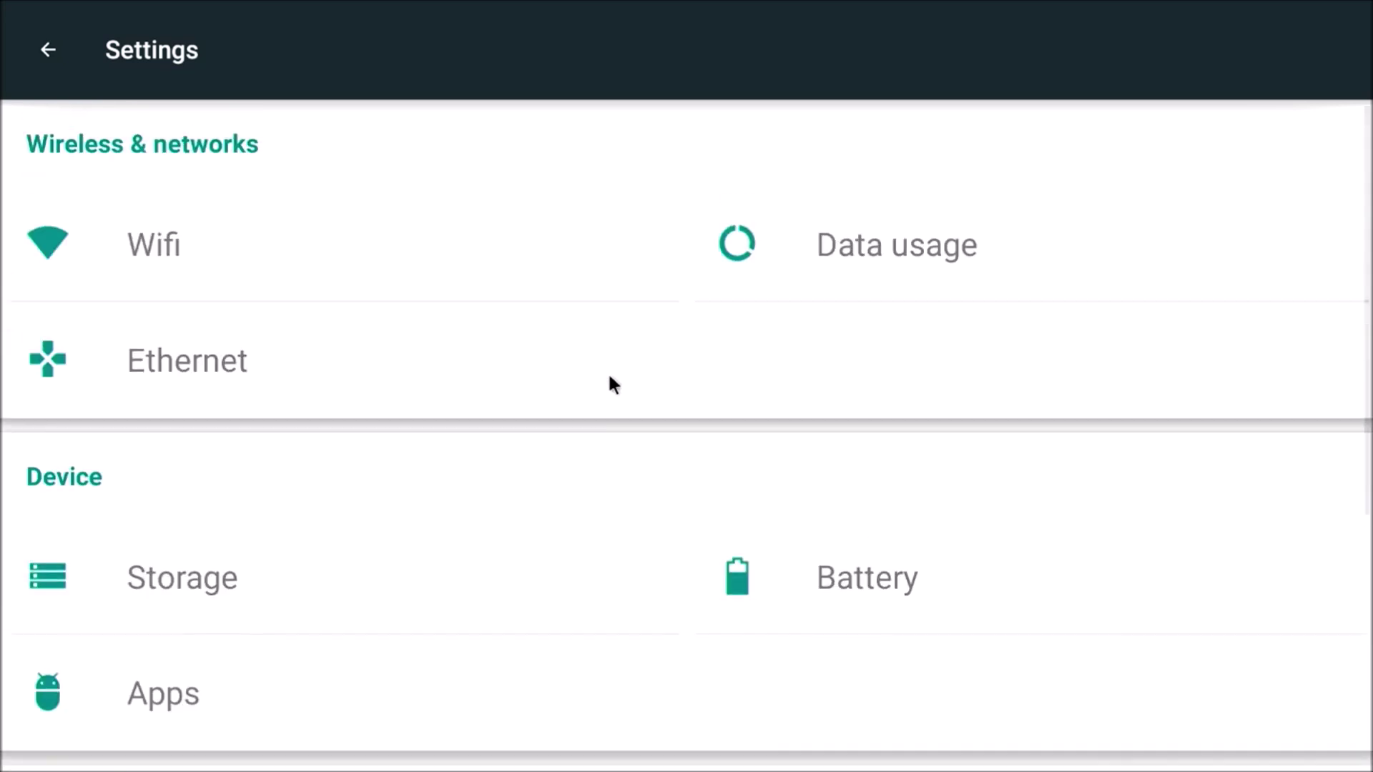
Return to the camera Setting page (resolution Auto, 16:9, speaker volume 3).
click(50, 50)
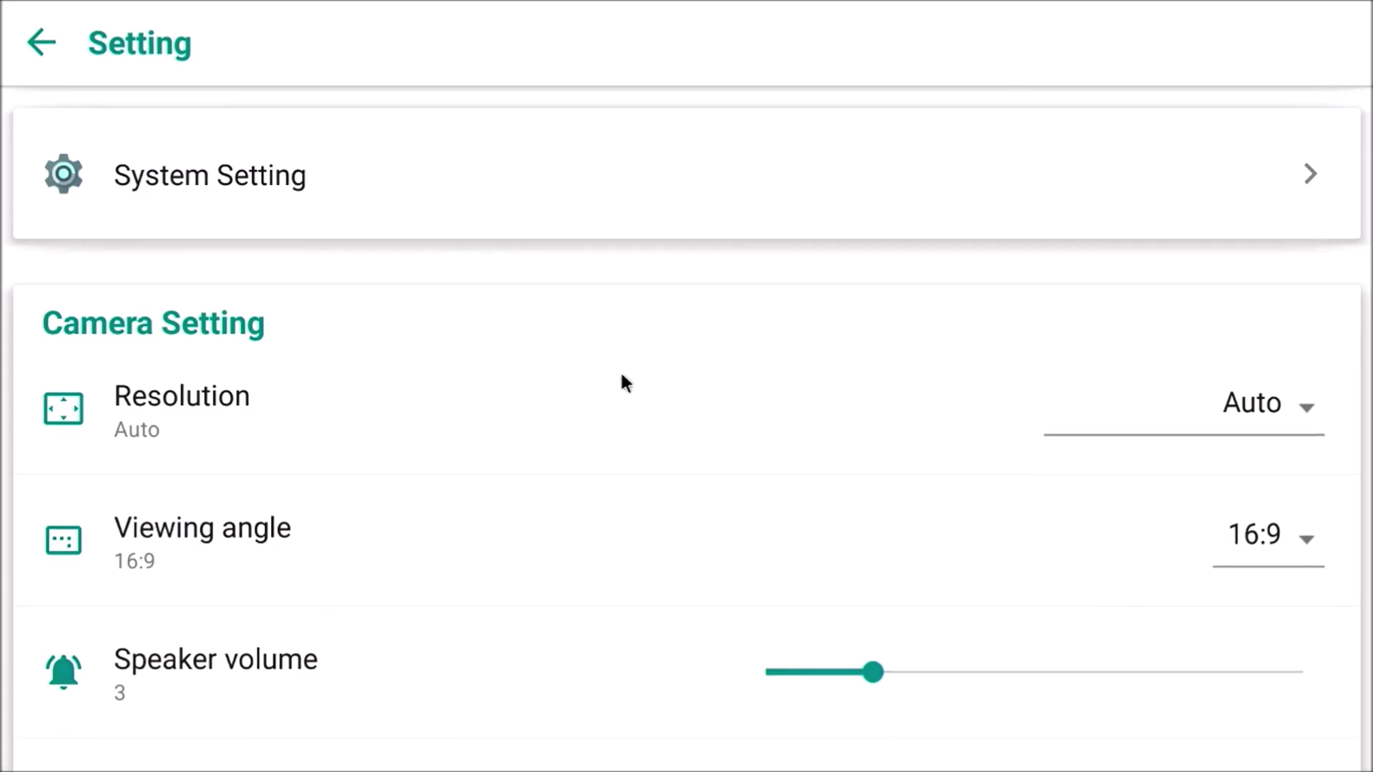
scroll(619, 381, down, 3)
scroll(622, 375, up, 3)
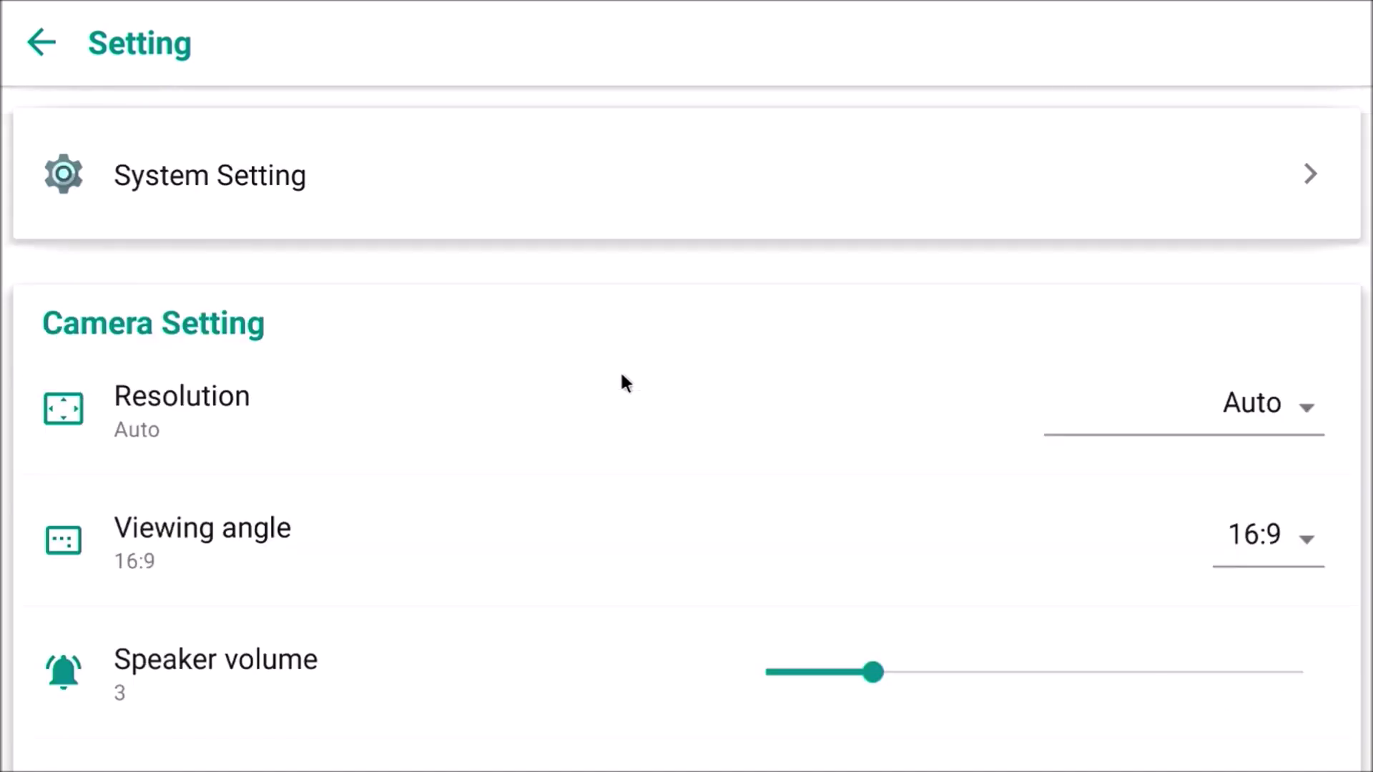